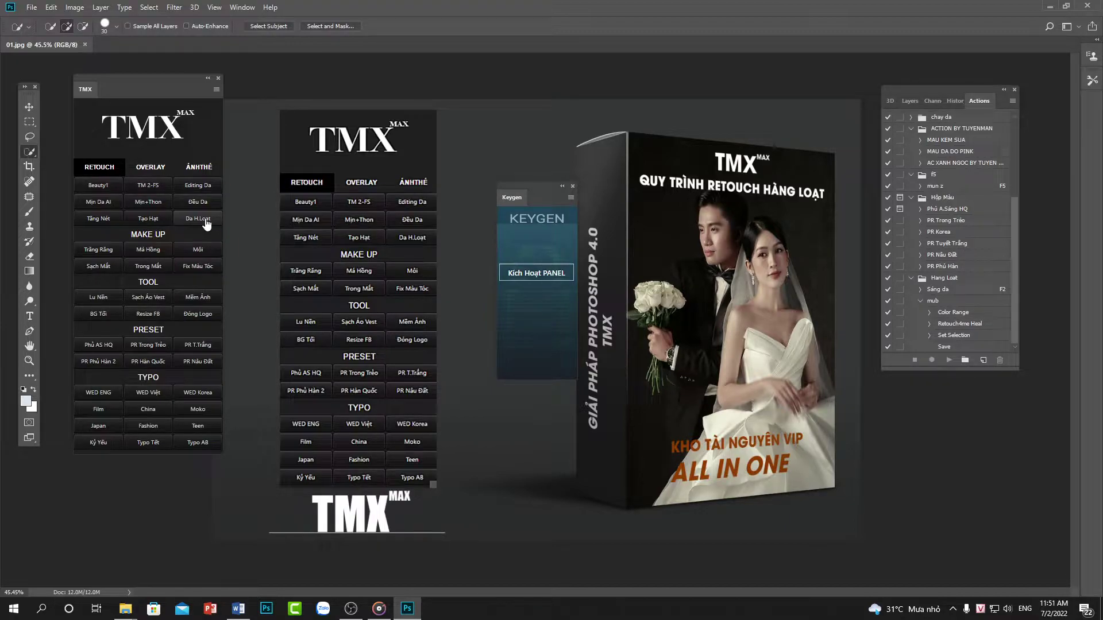
# - Open all four photos SUSU1913.JPG, SUSU2001.JPG, SUSU2102.JPG and SUSU2148.JPG from folder 1 and close the Keygen panel
pyautogui.click(206, 221)
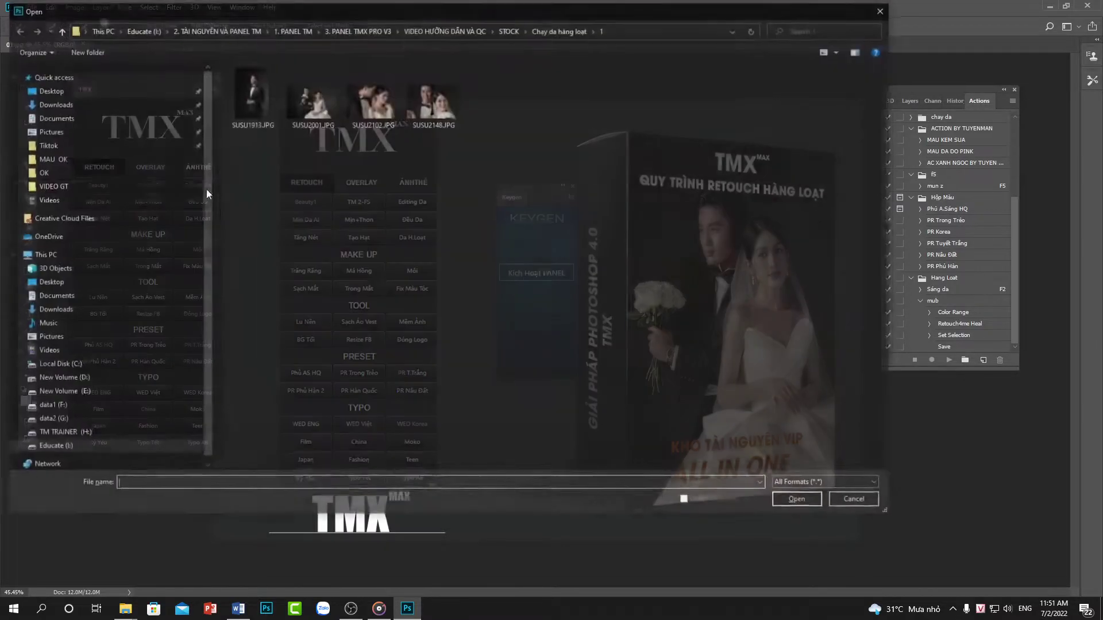
pyautogui.hotkey('ctrl', 'a')
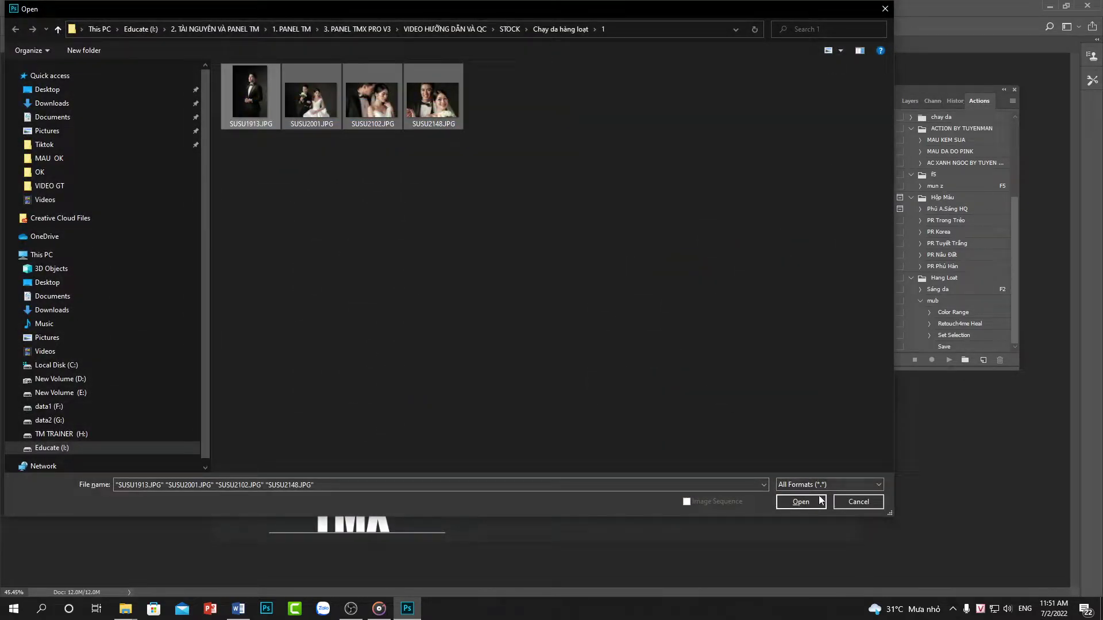
pyautogui.click(801, 502)
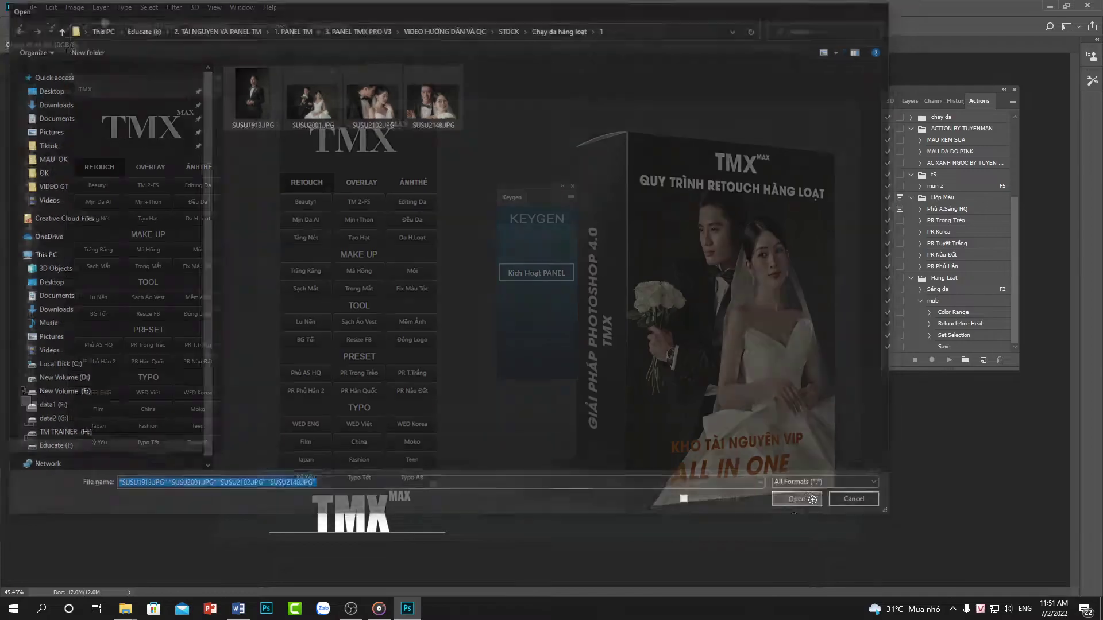
pyautogui.click(572, 186)
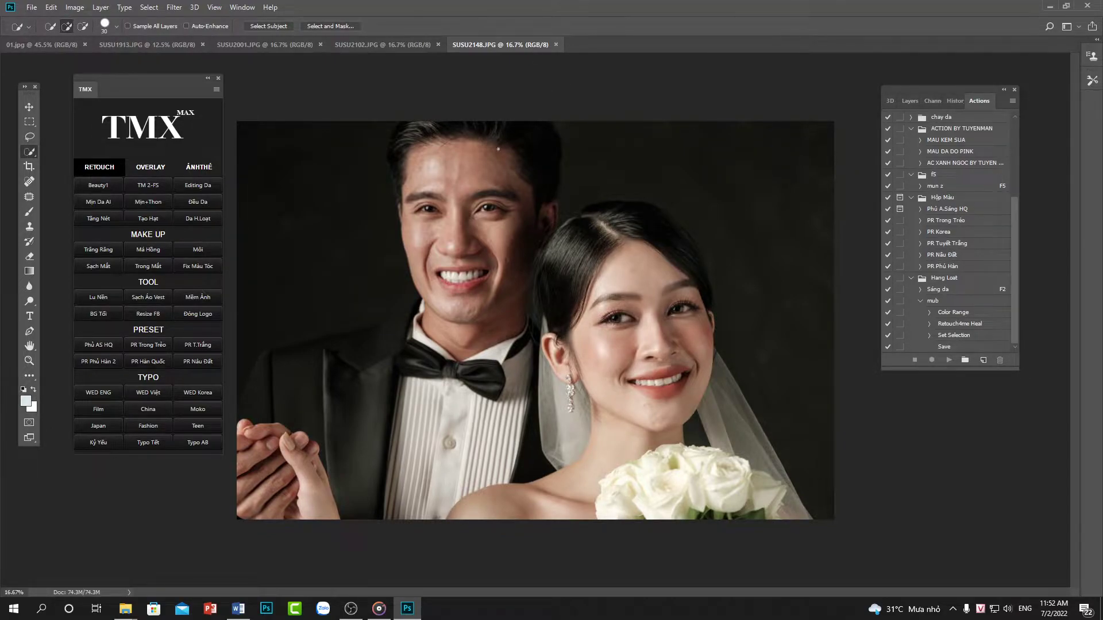
pyautogui.moveTo(144, 78)
pyautogui.mouseDown()
pyautogui.moveTo(163, 85)
pyautogui.moveTo(149, 80)
pyautogui.mouseUp()
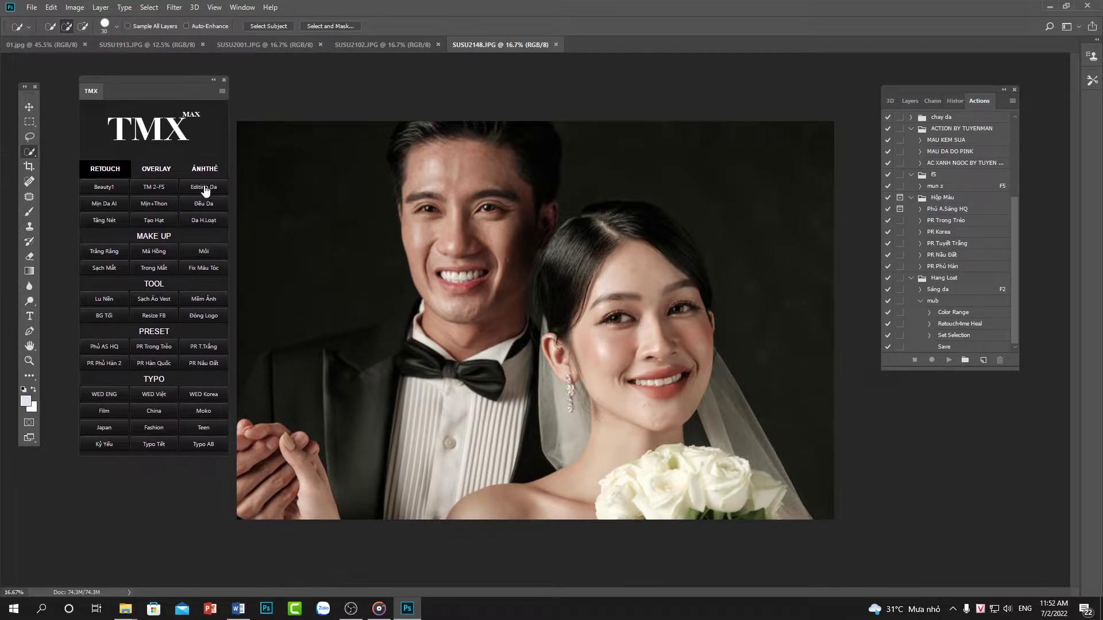
pyautogui.click(204, 221)
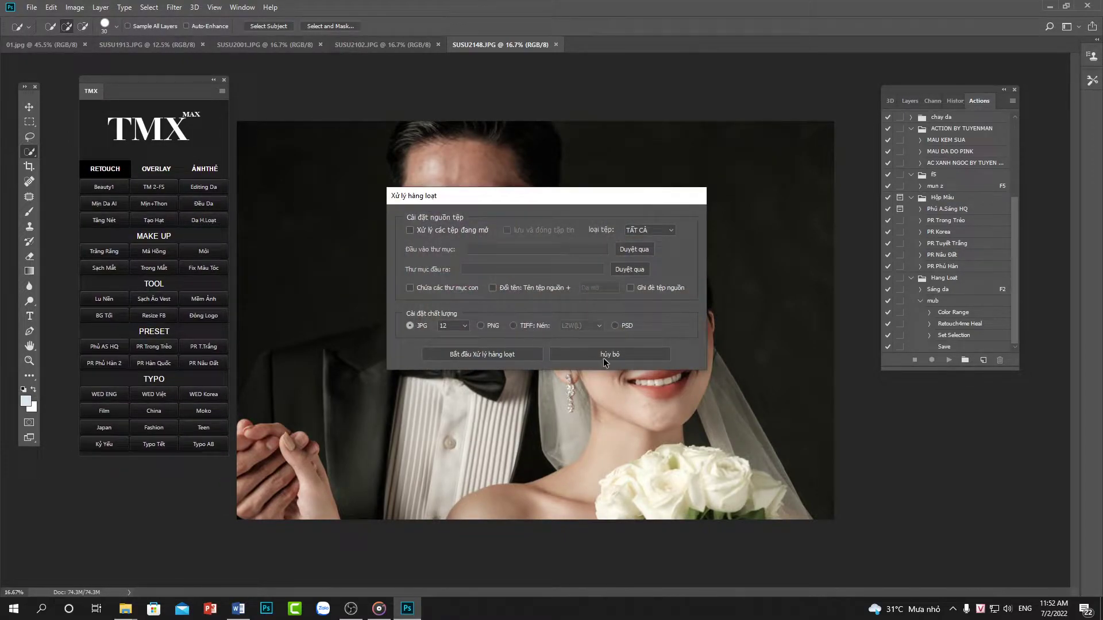
pyautogui.click(598, 356)
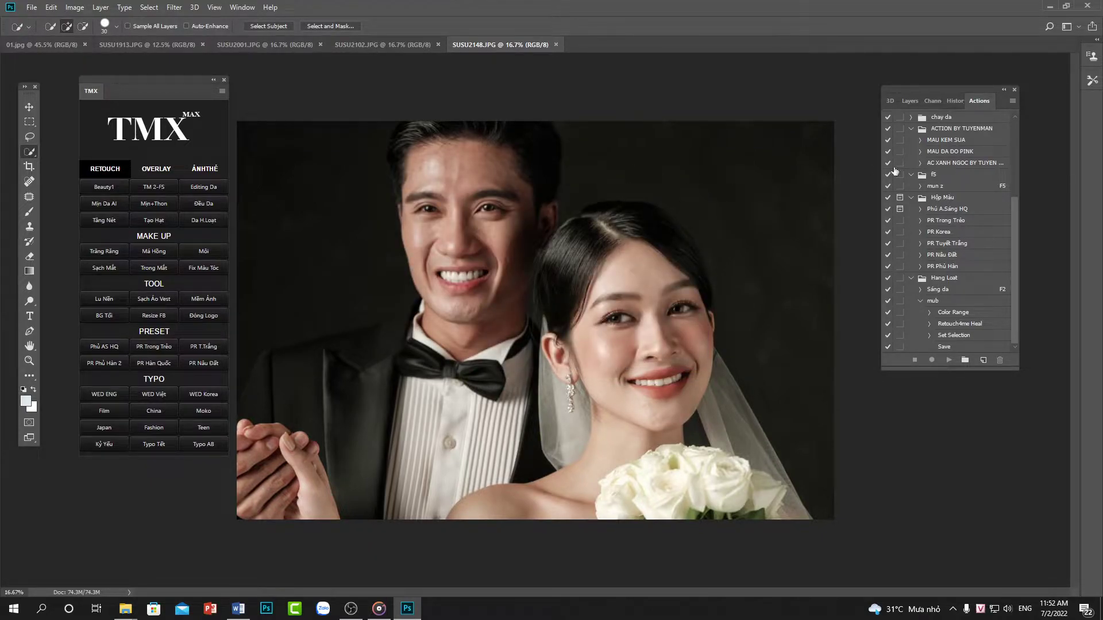
# - Apply the Mịn Da AI skin smoothing to SUSU2148.JPG and compare it with the original by toggling the new layer's visibility
pyautogui.click(910, 102)
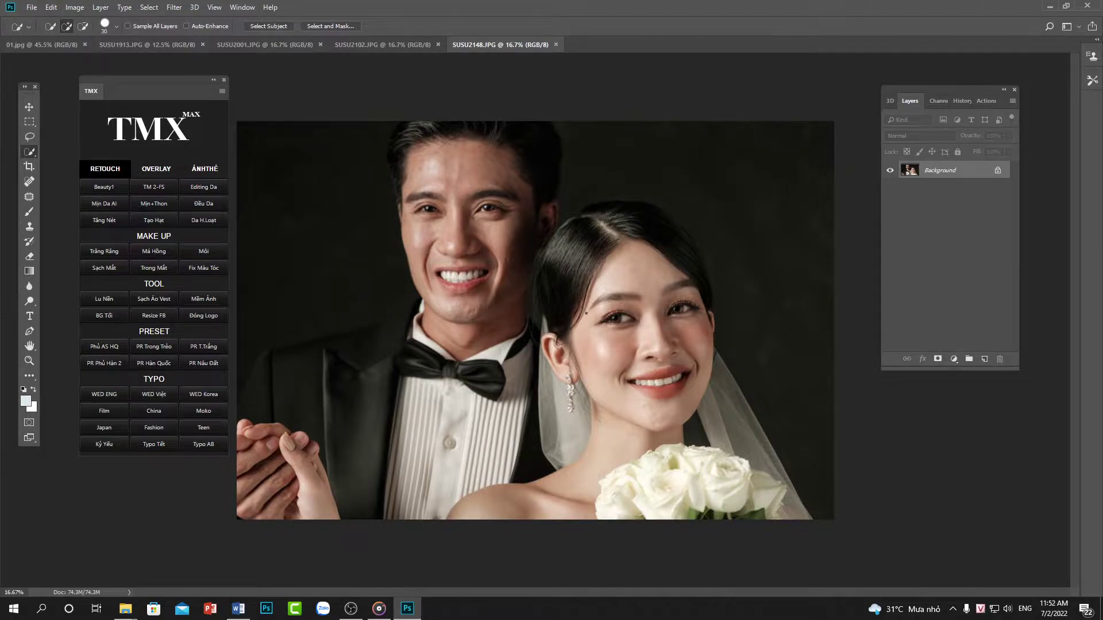
pyautogui.click(107, 206)
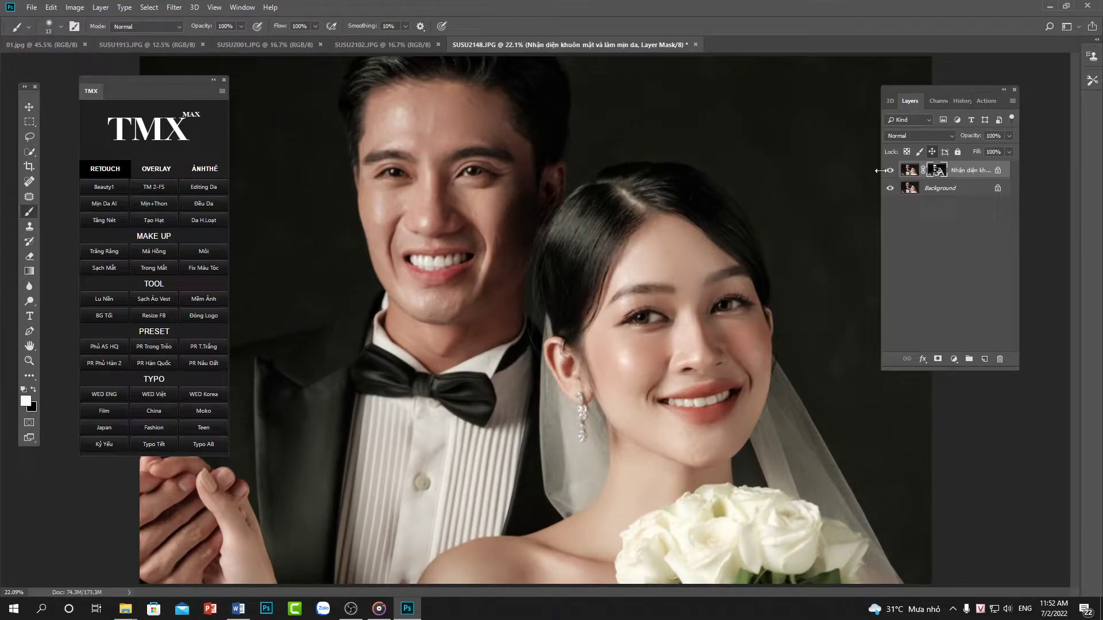
pyautogui.click(891, 171)
pyautogui.click(891, 171)
pyautogui.scroll(2, 816, 260)
pyautogui.scroll(-2, 764, 282)
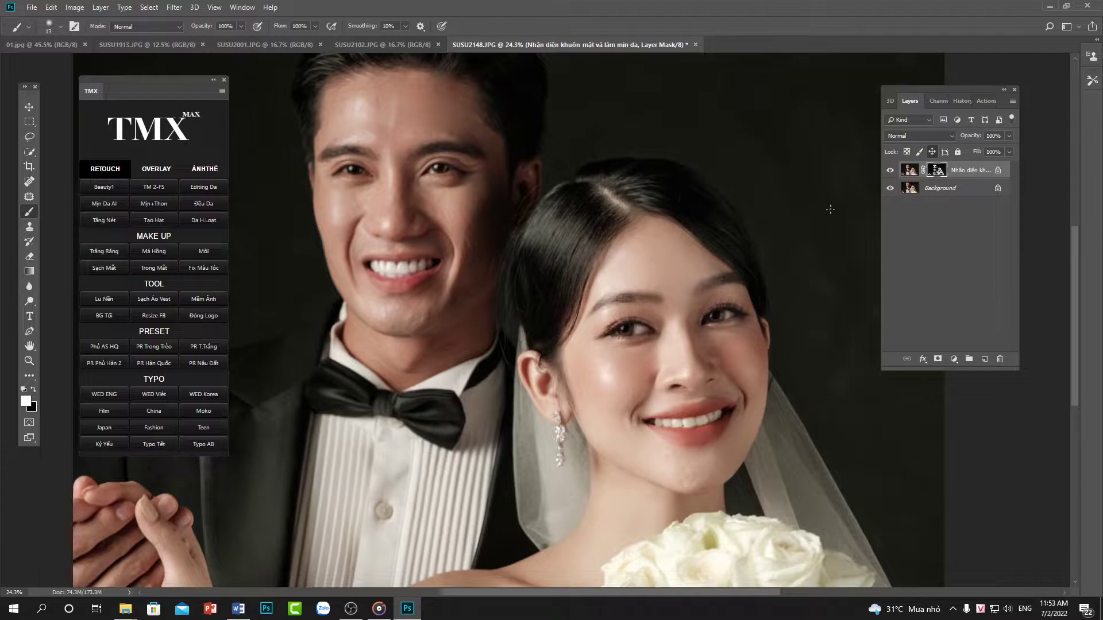
pyautogui.click(890, 171)
pyautogui.click(891, 171)
pyautogui.scroll(-1, 693, 234)
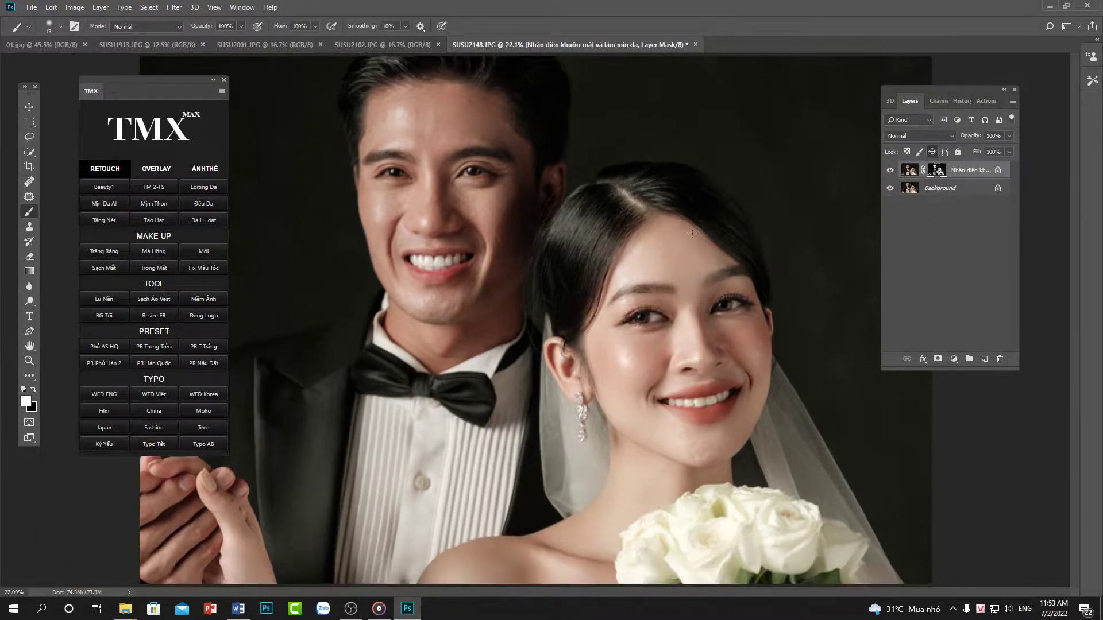
pyautogui.scroll(-1, 694, 235)
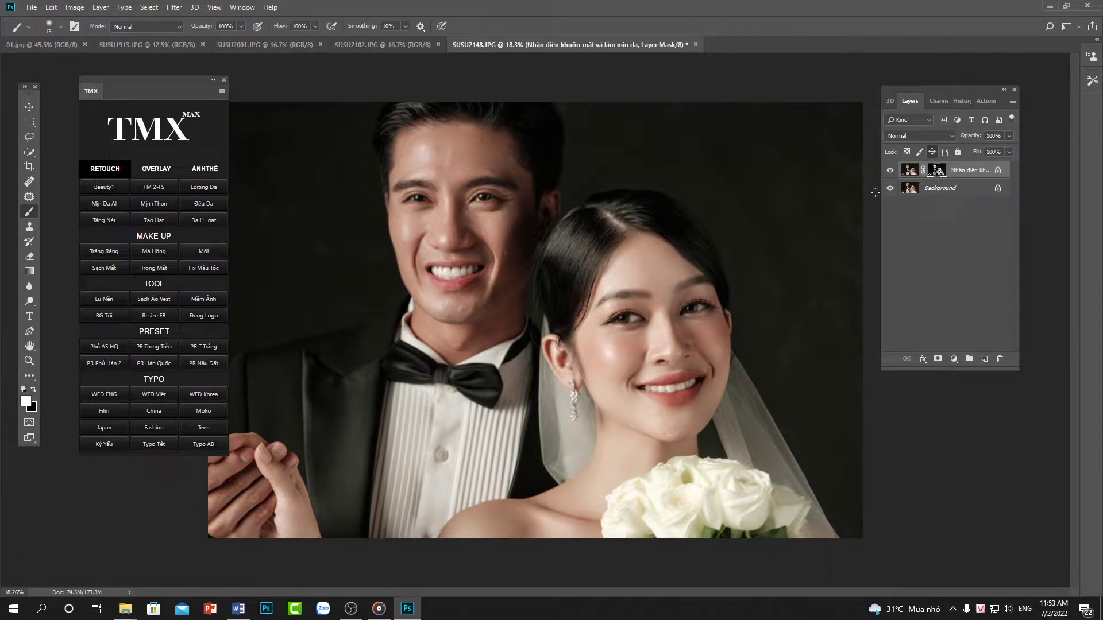
# - Paint black on the smoothing layer's mask over both people's eyes and mouths with a soft 432 px brush
pyautogui.rightClick(517, 280)
pyautogui.moveTo(619, 304)
pyautogui.mouseDown()
pyautogui.moveTo(592, 302)
pyautogui.moveTo(639, 303)
pyautogui.mouseUp()
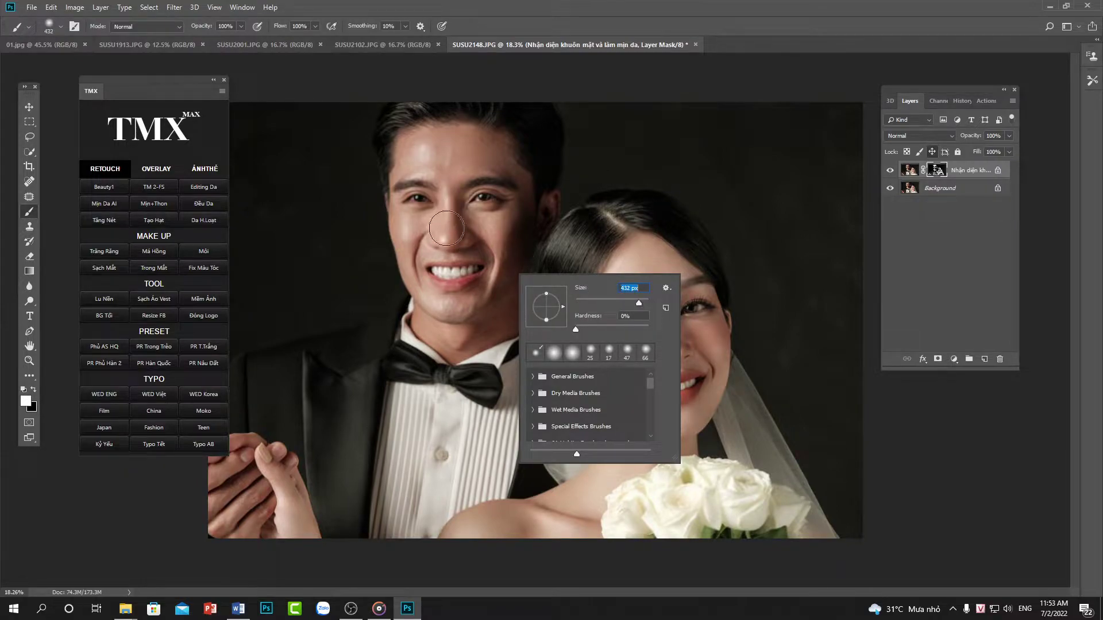
pyautogui.press('Return')
pyautogui.press('x')
pyautogui.moveTo(419, 200)
pyautogui.mouseDown()
pyautogui.moveTo(488, 197)
pyautogui.moveTo(454, 242)
pyautogui.moveTo(448, 278)
pyautogui.moveTo(459, 270)
pyautogui.moveTo(440, 274)
pyautogui.mouseUp()
pyautogui.moveTo(653, 388)
pyautogui.mouseDown()
pyautogui.moveTo(696, 382)
pyautogui.moveTo(645, 384)
pyautogui.moveTo(672, 355)
pyautogui.moveTo(672, 332)
pyautogui.moveTo(661, 300)
pyautogui.moveTo(665, 329)
pyautogui.moveTo(624, 314)
pyautogui.moveTo(696, 303)
pyautogui.moveTo(620, 312)
pyautogui.moveTo(672, 299)
pyautogui.moveTo(626, 291)
pyautogui.moveTo(649, 268)
pyautogui.mouseUp()
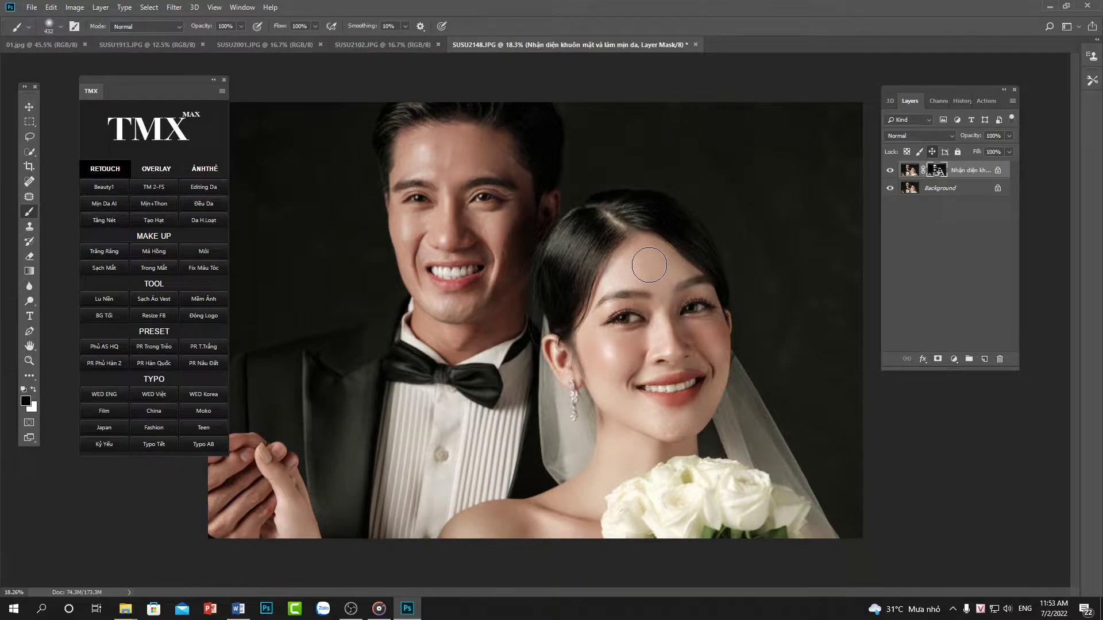
pyautogui.moveTo(650, 265)
pyautogui.mouseDown()
pyautogui.moveTo(673, 284)
pyautogui.moveTo(618, 324)
pyautogui.moveTo(715, 304)
pyautogui.mouseUp()
pyautogui.moveTo(22, 86); pyautogui.dragTo(36, 95)
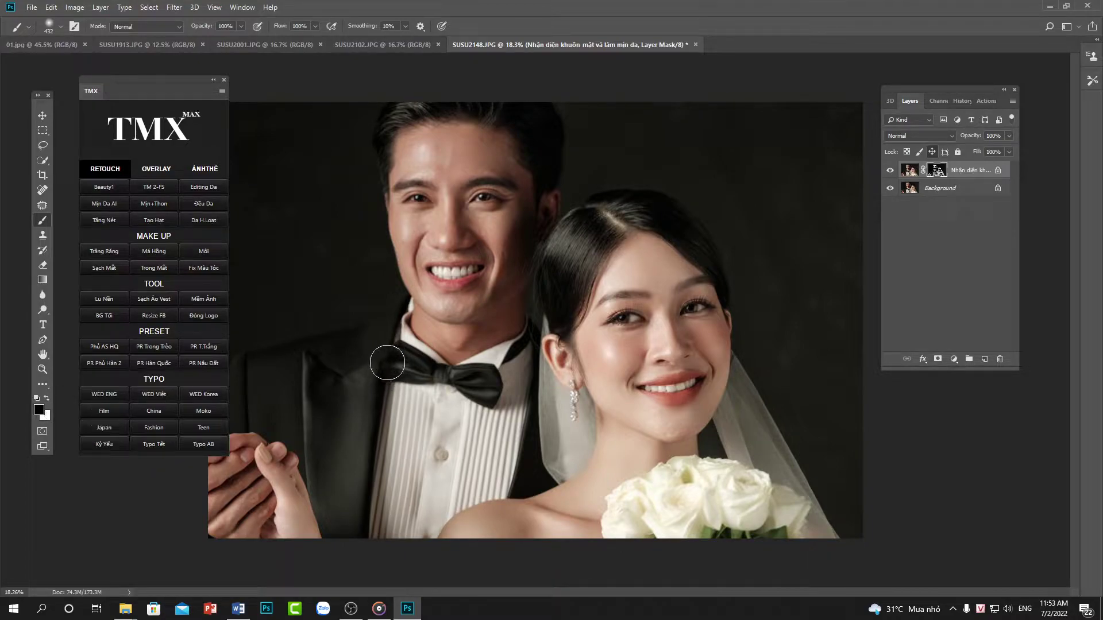
# - Revert SUSU2148.JPG to its original opened state using the history snapshot
pyautogui.rightClick(595, 374)
pyautogui.click(642, 315)
pyautogui.hotkey('ctrl', 'z')
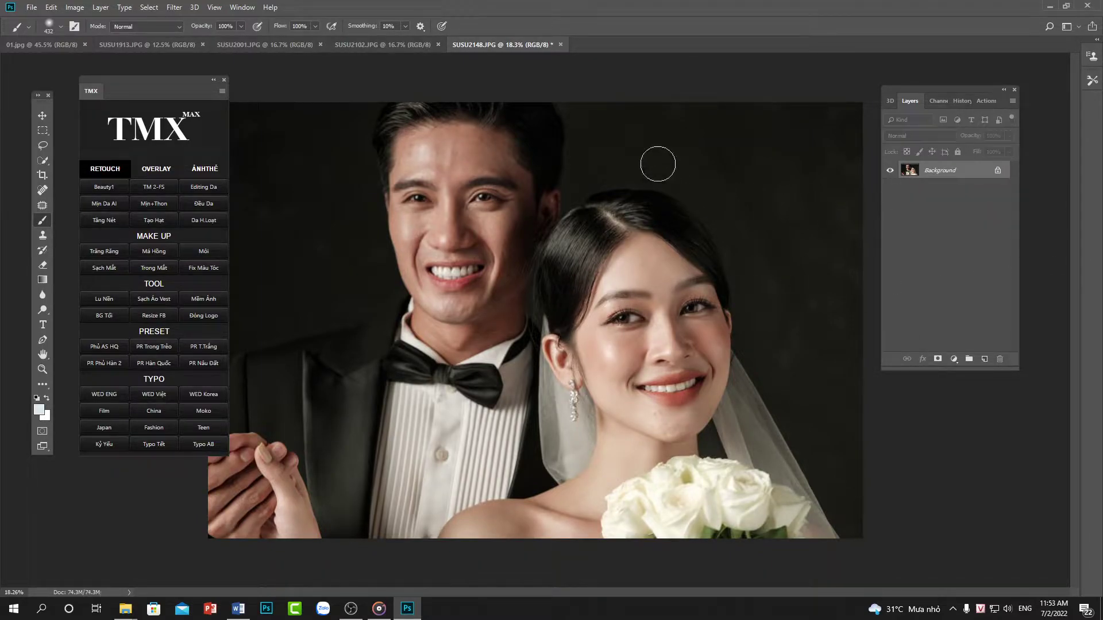
pyautogui.moveTo(204, 93); pyautogui.dragTo(224, 108)
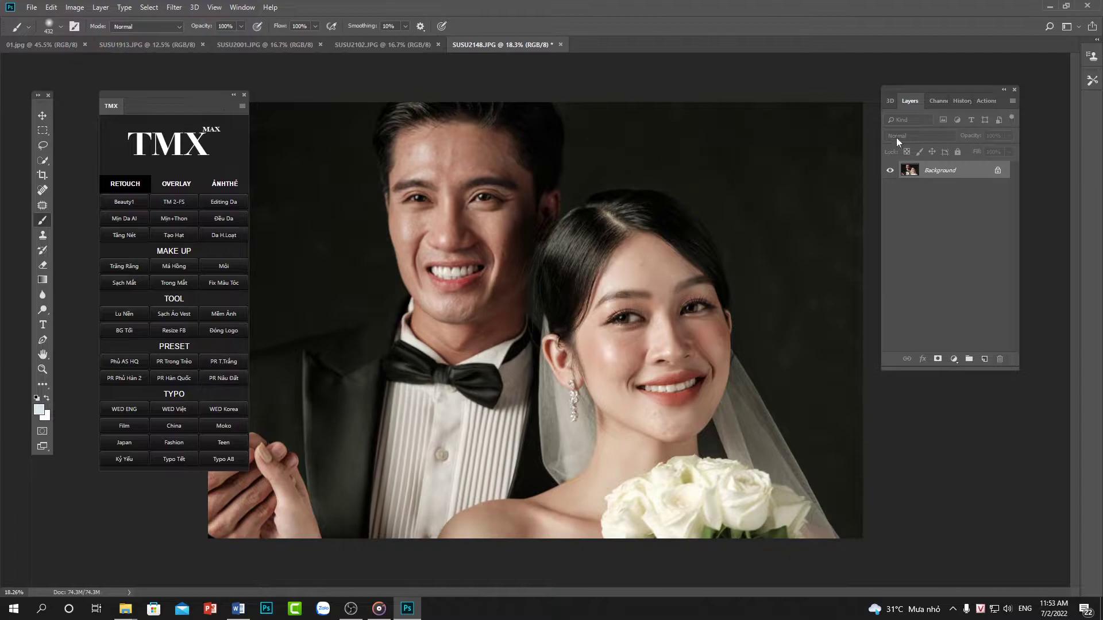
pyautogui.click(961, 102)
pyautogui.scroll(5, 1016, 214)
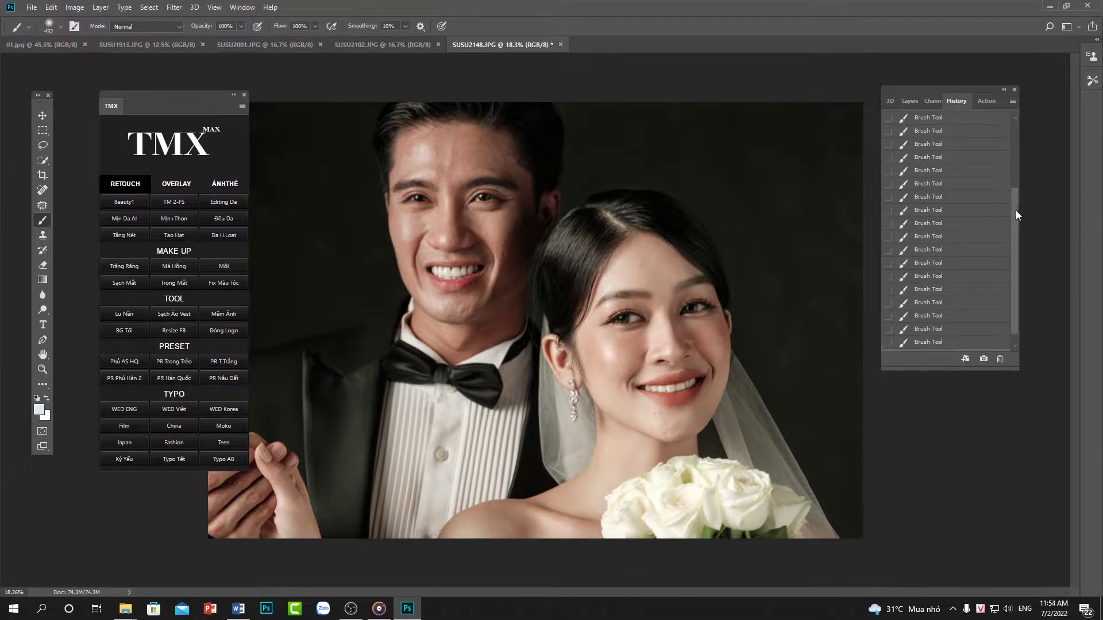
pyautogui.click(959, 118)
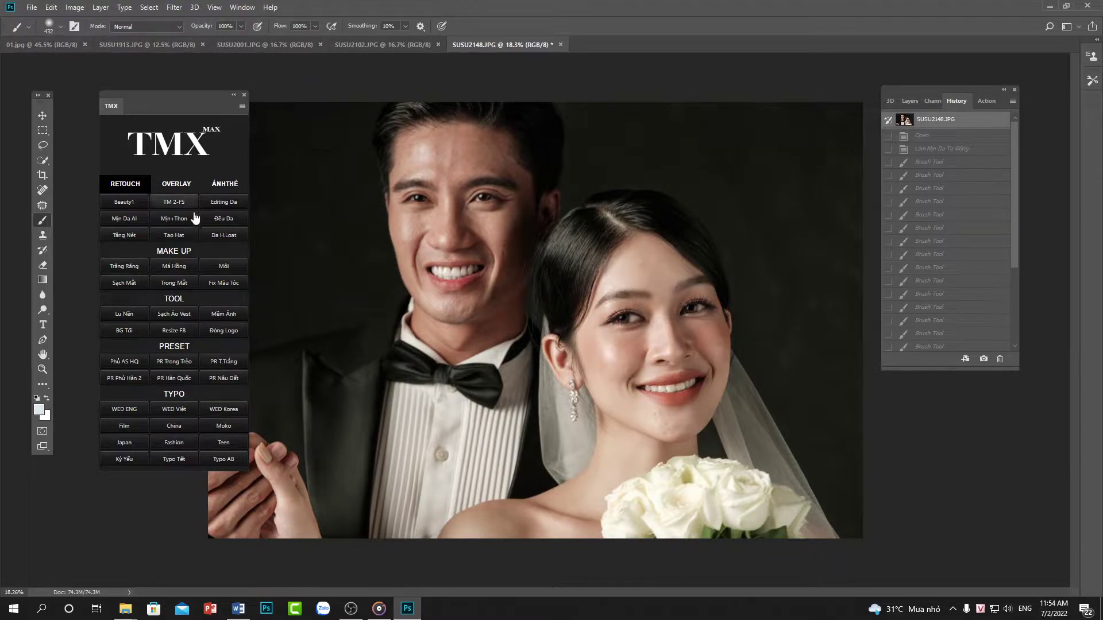
# - Set the Da H.Loạt batch skin retouch to process the open files, save and close them, and overwrite the source files
pyautogui.click(220, 240)
pyautogui.moveTo(490, 202); pyautogui.dragTo(514, 206)
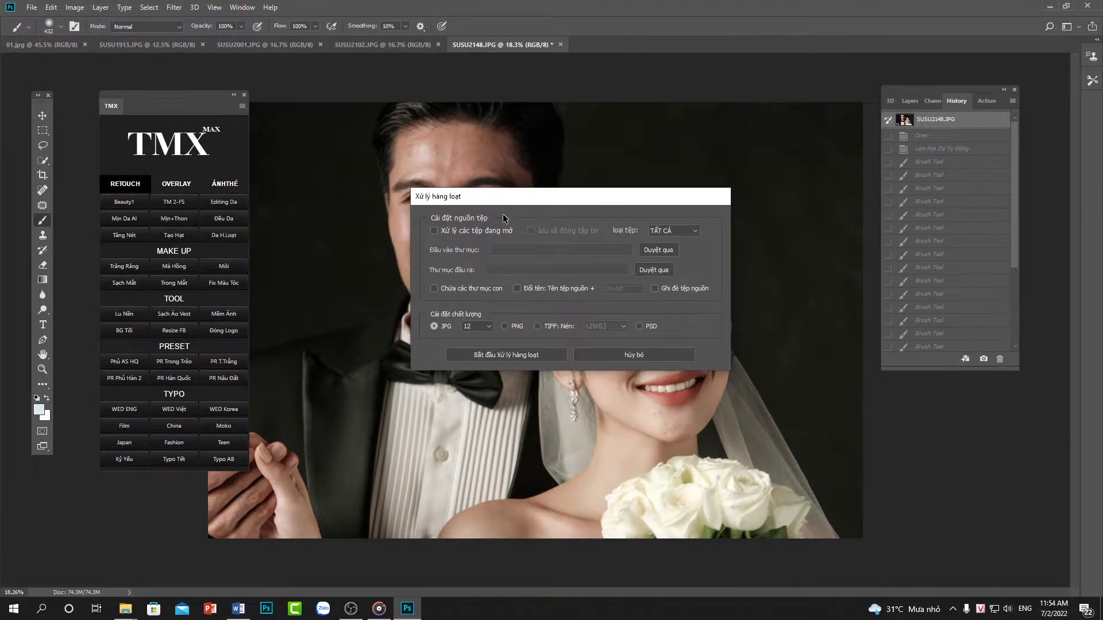
pyautogui.click(434, 234)
pyautogui.click(529, 232)
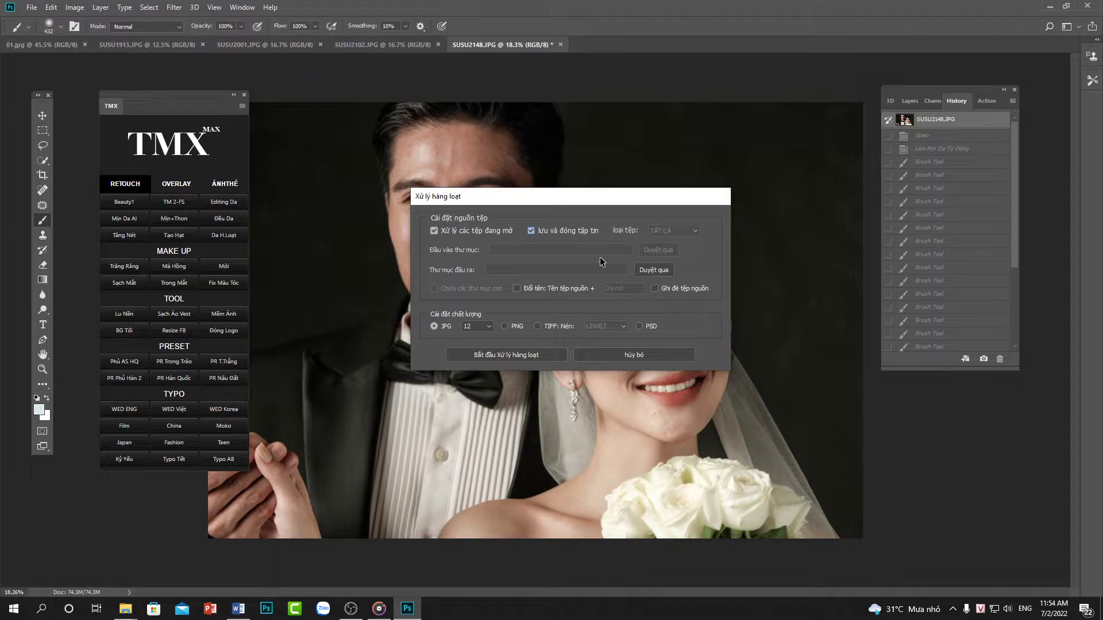
pyautogui.click(658, 291)
# - Choose PSD as the batch output format and start the batch processing
pyautogui.click(639, 326)
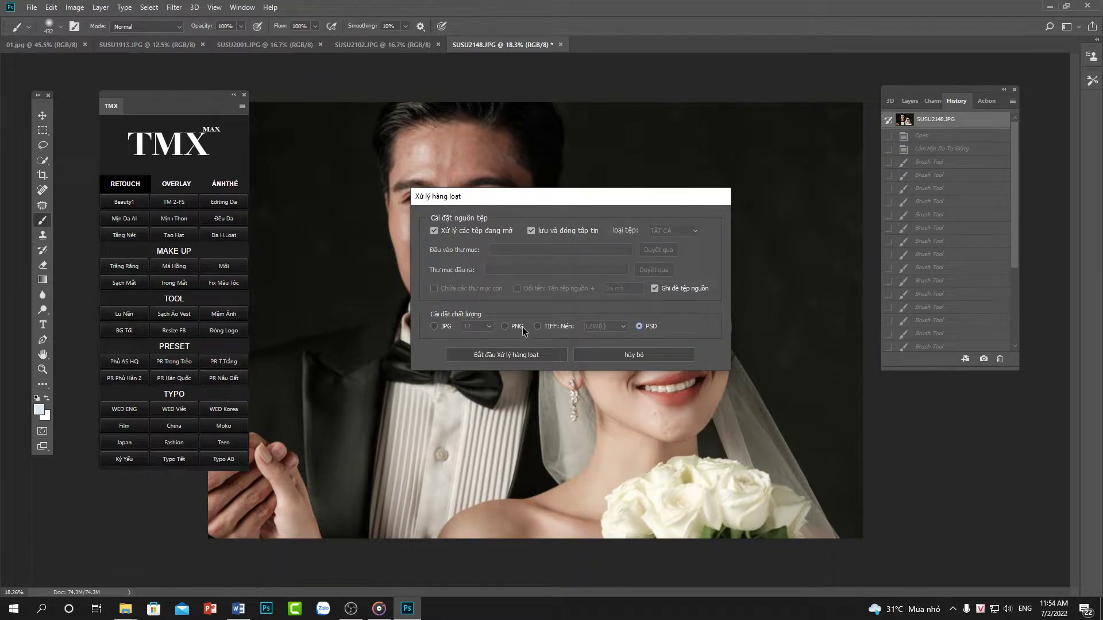
pyautogui.moveTo(584, 204); pyautogui.dragTo(408, 298)
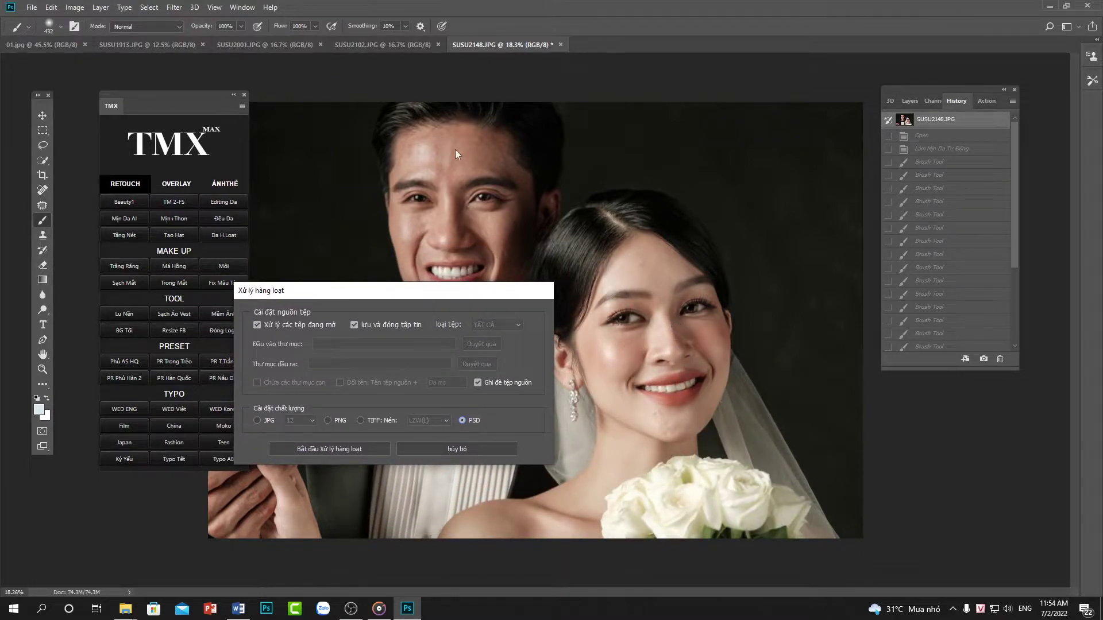
pyautogui.moveTo(455, 293); pyautogui.dragTo(812, 98)
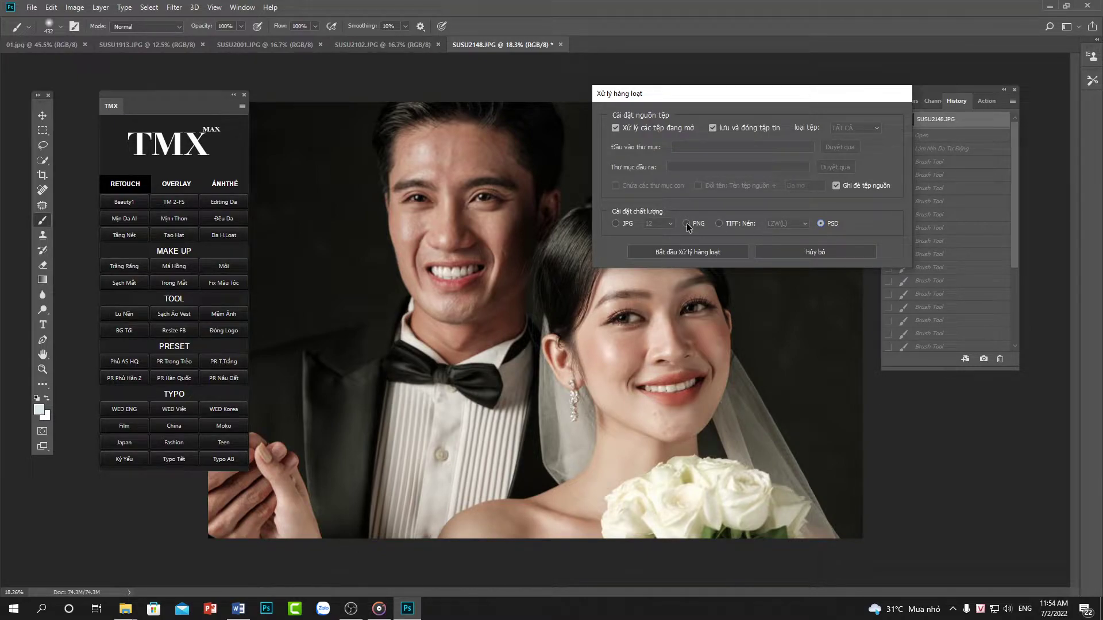
pyautogui.click(617, 223)
pyautogui.moveTo(725, 96); pyautogui.dragTo(703, 95)
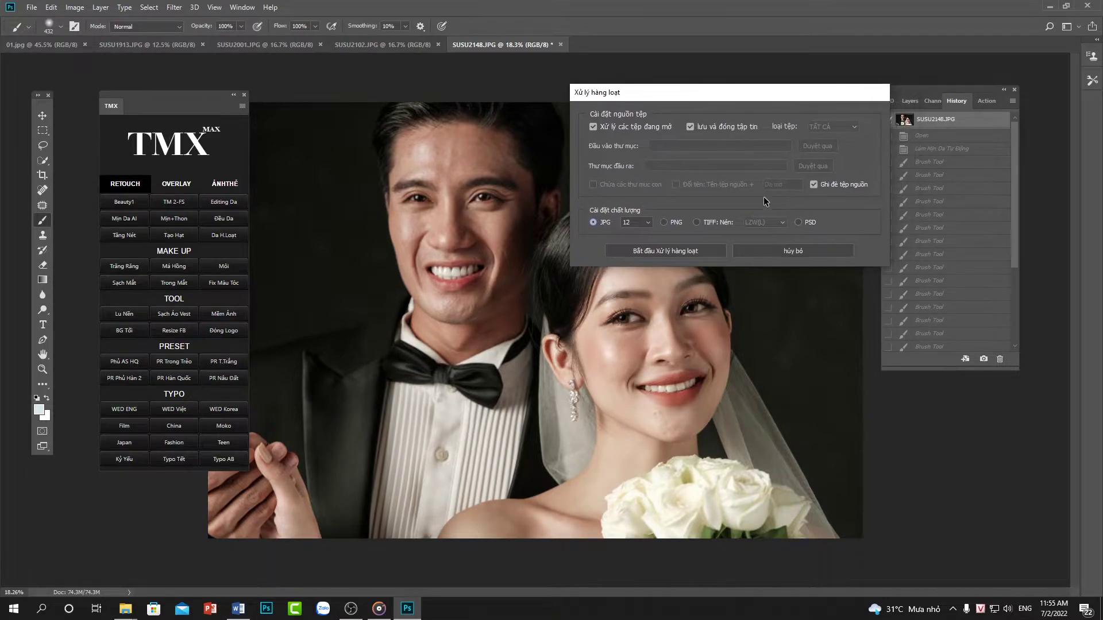
pyautogui.click(798, 223)
pyautogui.click(681, 251)
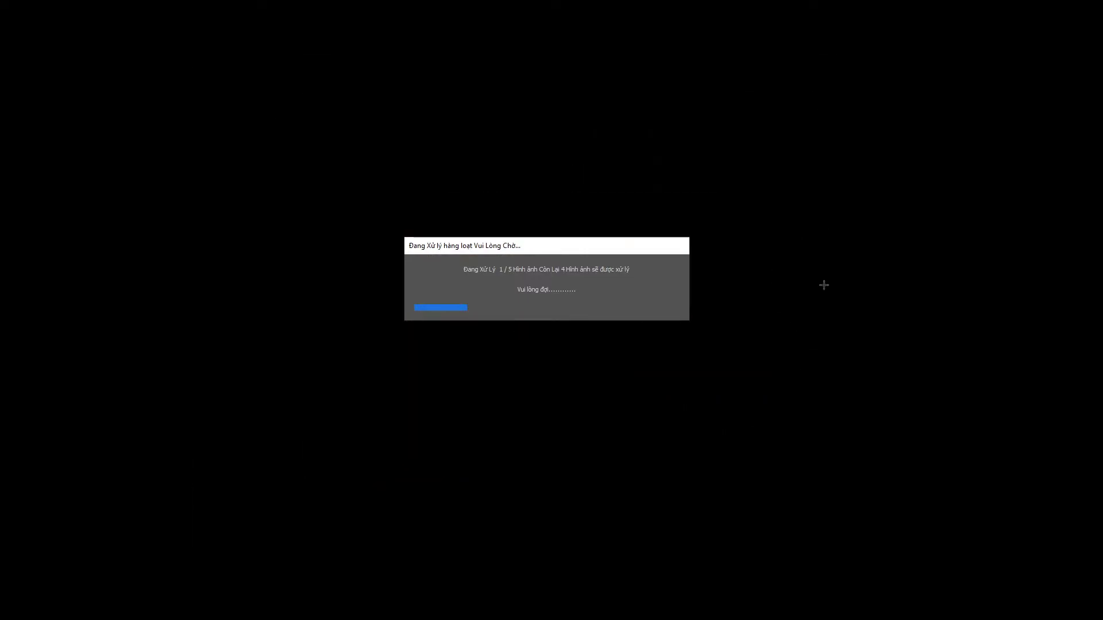
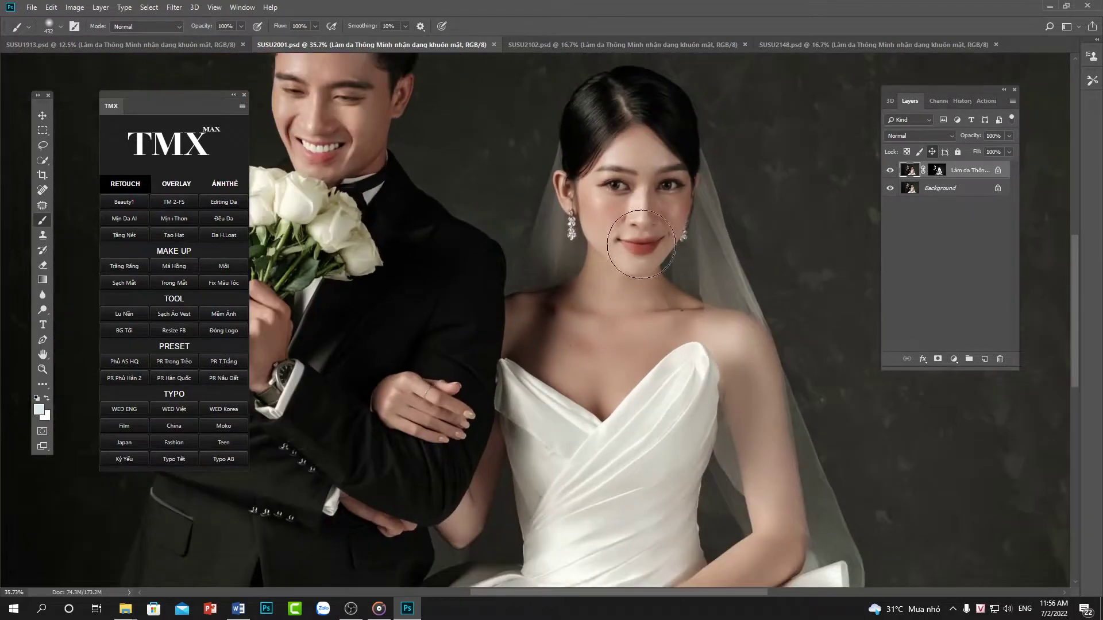
# - Compare the retouched skin in SUSU2001.psd with the original by toggling the smoothing layer's visibility
pyautogui.click(641, 244)
pyautogui.scroll(2, 620, 294)
pyautogui.click(890, 170)
pyautogui.click(891, 170)
pyautogui.click(891, 171)
pyautogui.click(892, 171)
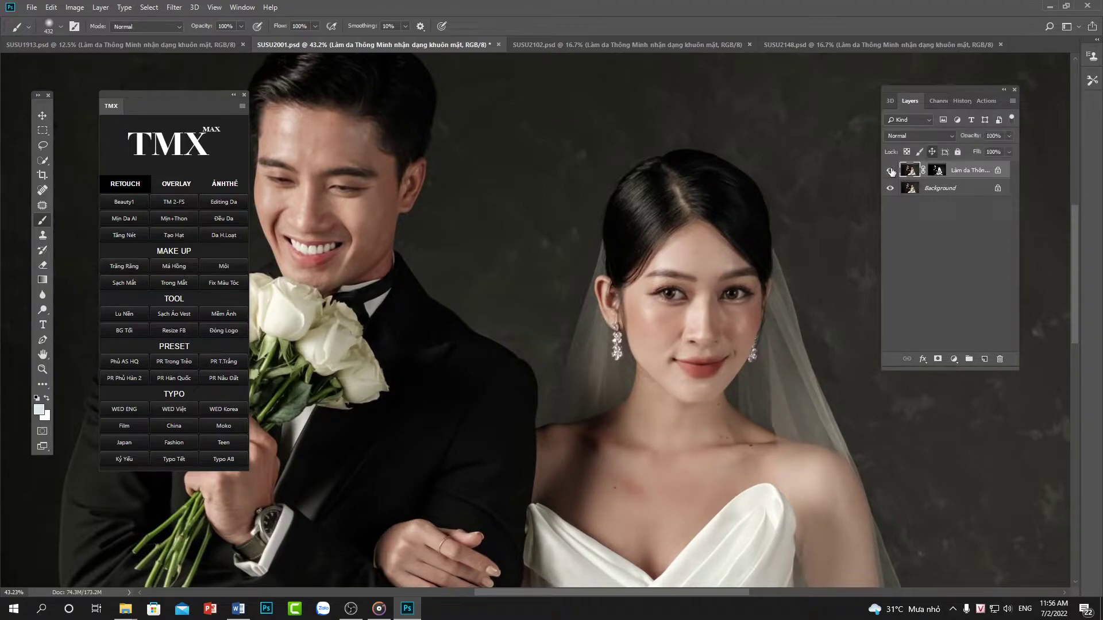
pyautogui.moveTo(585, 292); pyautogui.dragTo(633, 259)
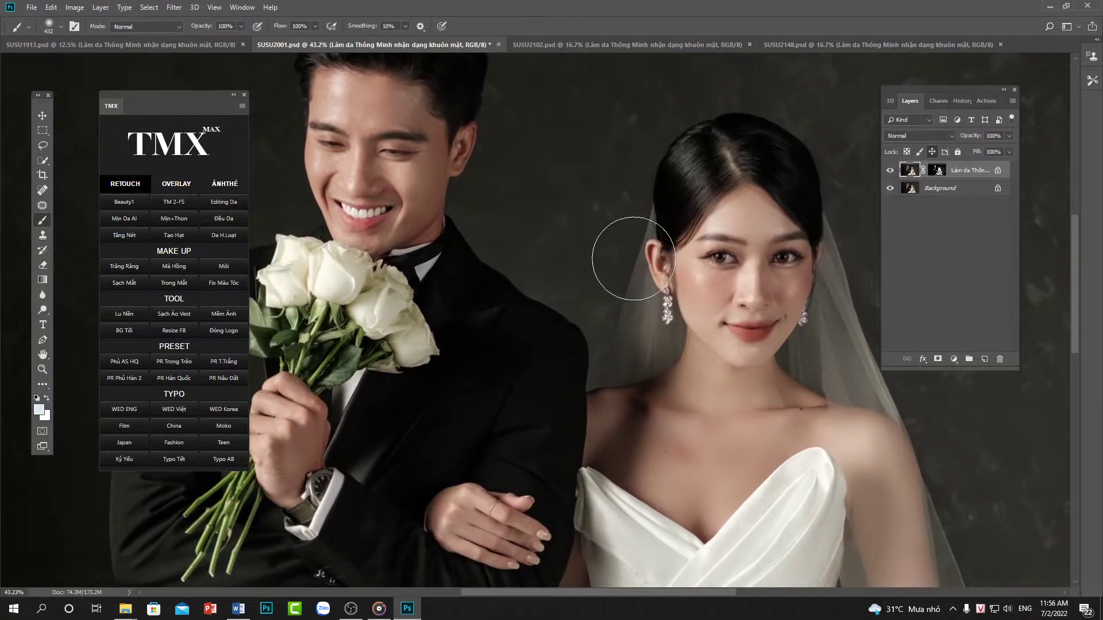
# - Paint black on the SUSU2001.psd smoothing layer's mask over the man's mouth and the woman's eye with a 139 px brush
pyautogui.click(936, 172)
pyautogui.rightClick(339, 282)
pyautogui.moveTo(463, 297); pyautogui.dragTo(450, 297)
pyautogui.click(47, 398)
pyautogui.moveTo(352, 216)
pyautogui.mouseDown()
pyautogui.moveTo(380, 218)
pyautogui.moveTo(367, 228)
pyautogui.mouseUp()
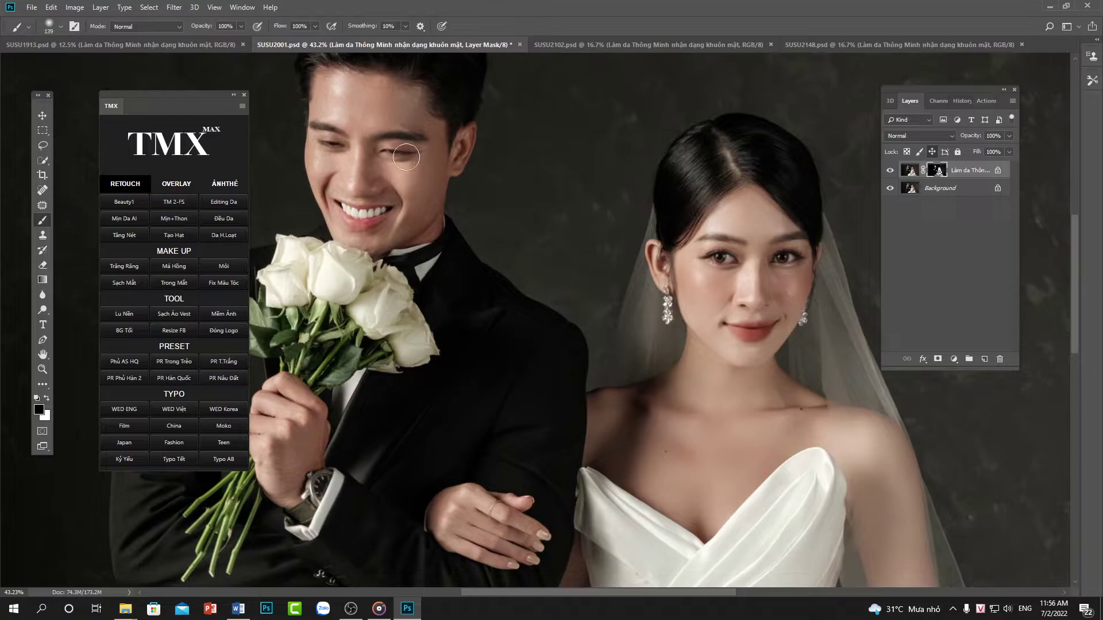
pyautogui.moveTo(711, 259); pyautogui.dragTo(727, 258)
pyautogui.scroll(-3, 733, 299)
pyautogui.scroll(-1, 734, 300)
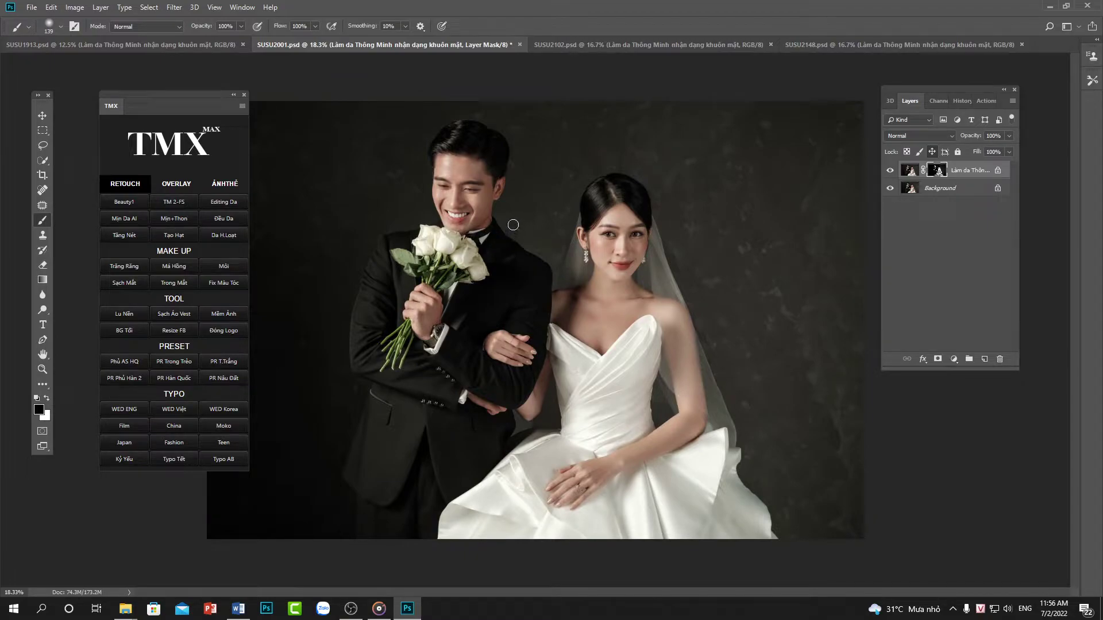
# - Paint black on the SUSU2102.psd smoothing layer's mask over the facial details with a 417 px brush
pyautogui.click(562, 44)
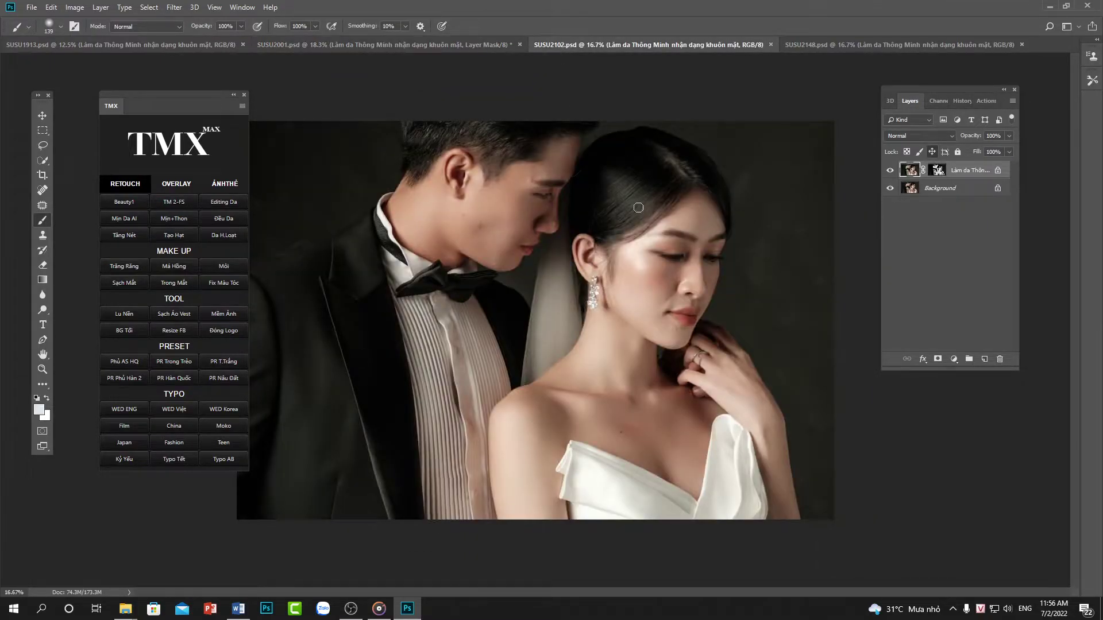
pyautogui.rightClick(505, 274)
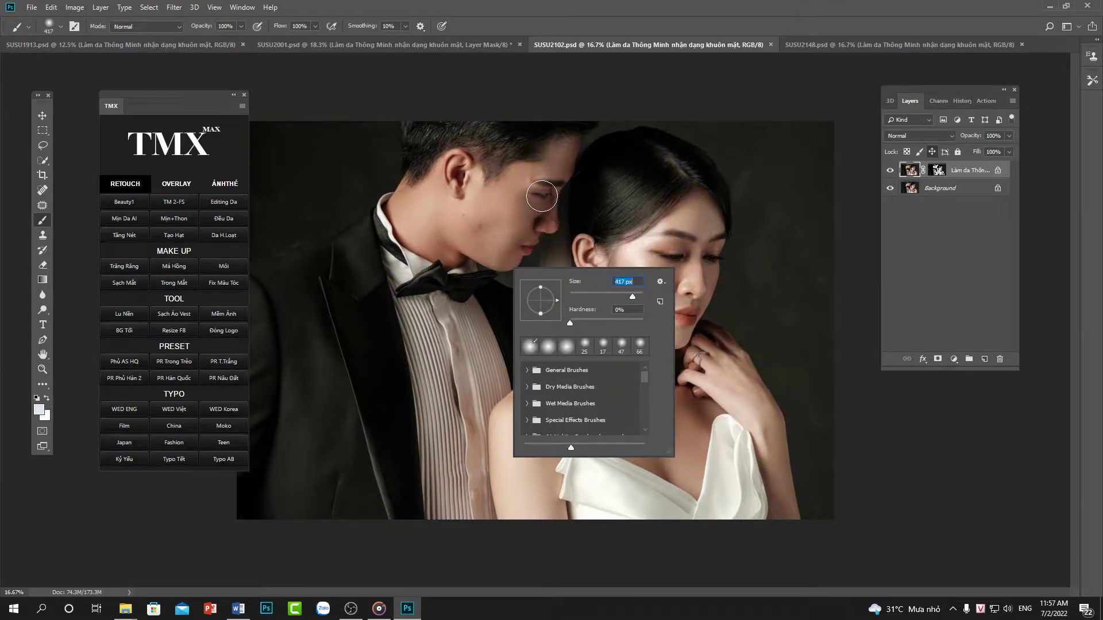
pyautogui.click(551, 204)
pyautogui.click(942, 172)
pyautogui.press('d')
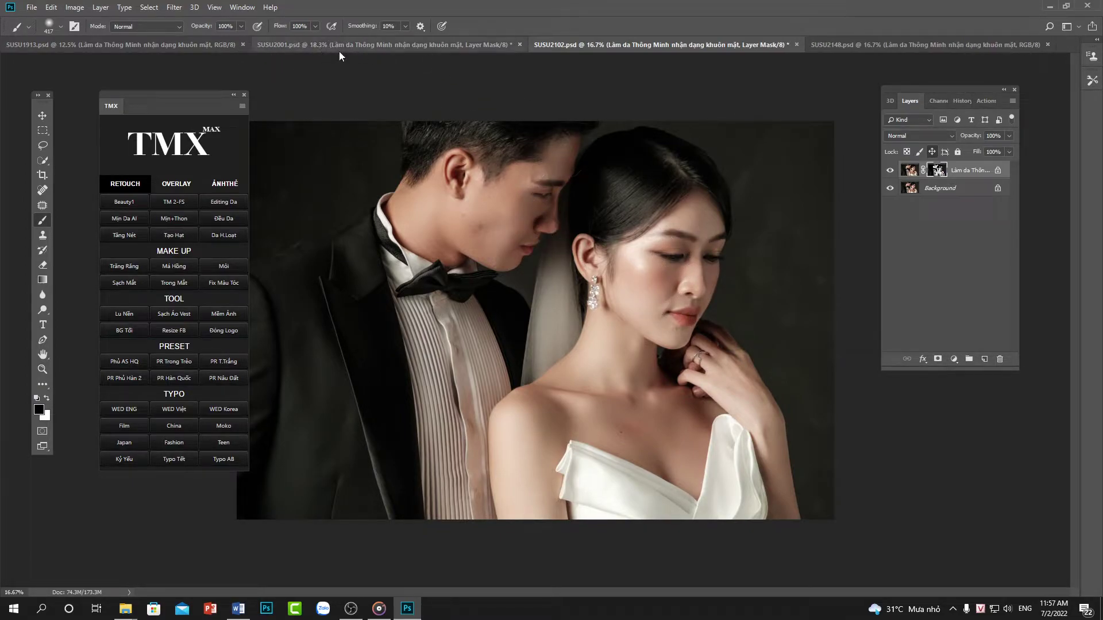
# - Select the smoothing layer's mask in SUSU1913.psd and make black the foreground color for painting
pyautogui.click(324, 45)
pyautogui.scroll(1, 595, 261)
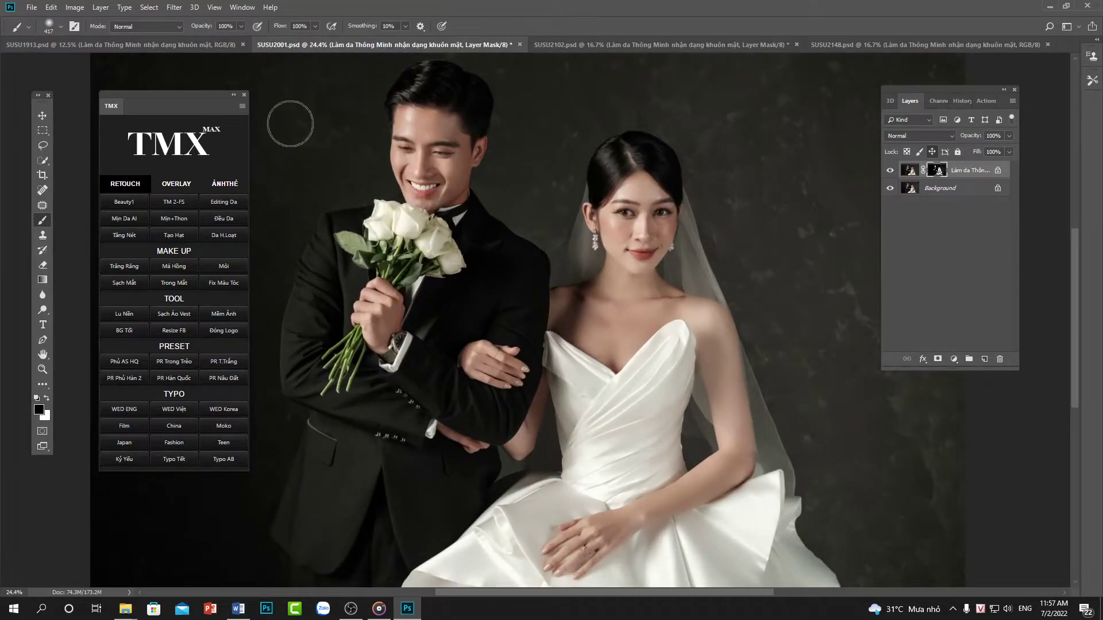
pyautogui.click(172, 45)
pyautogui.scroll(3, 529, 207)
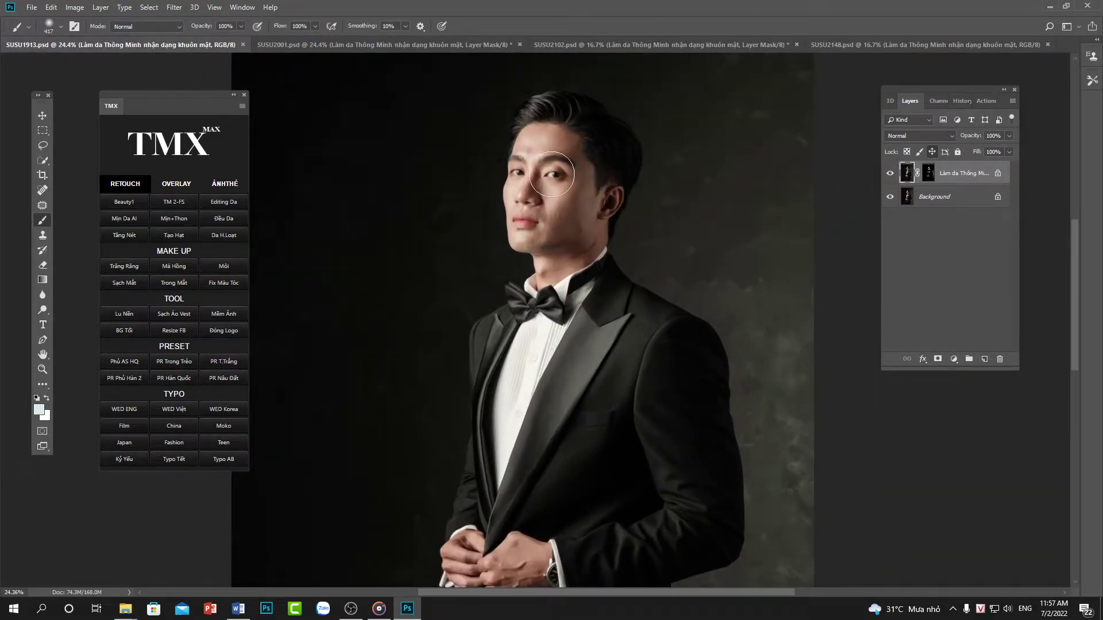
pyautogui.click(928, 174)
pyautogui.press('x')
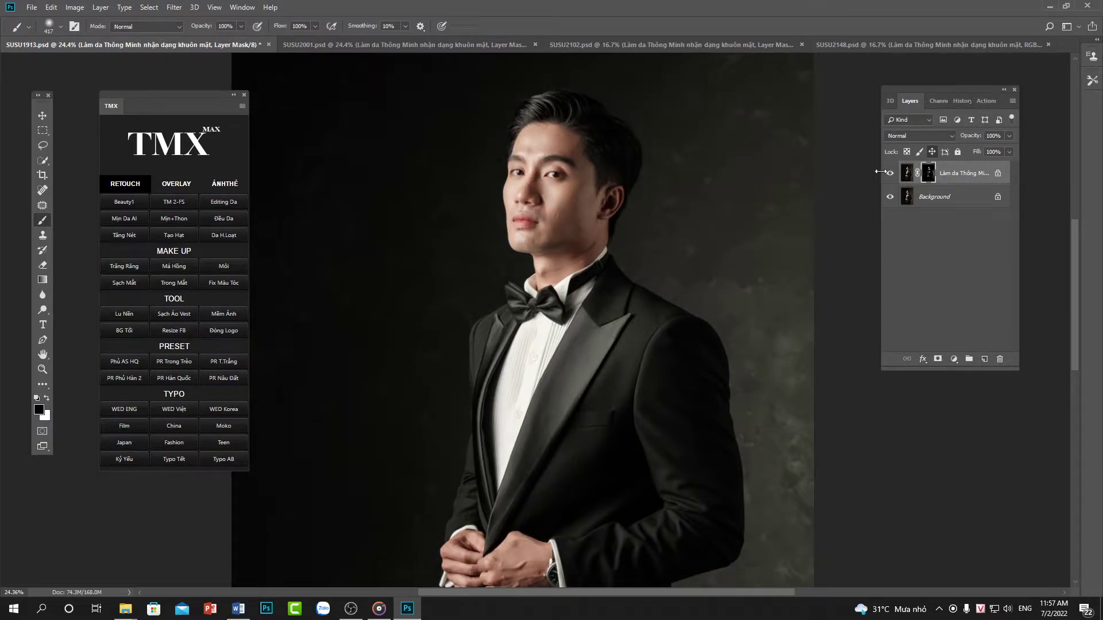
# - Review the retouched skin in SUSU2001.psd, SUSU2102.psd and SUSU2148.psd
pyautogui.click(419, 45)
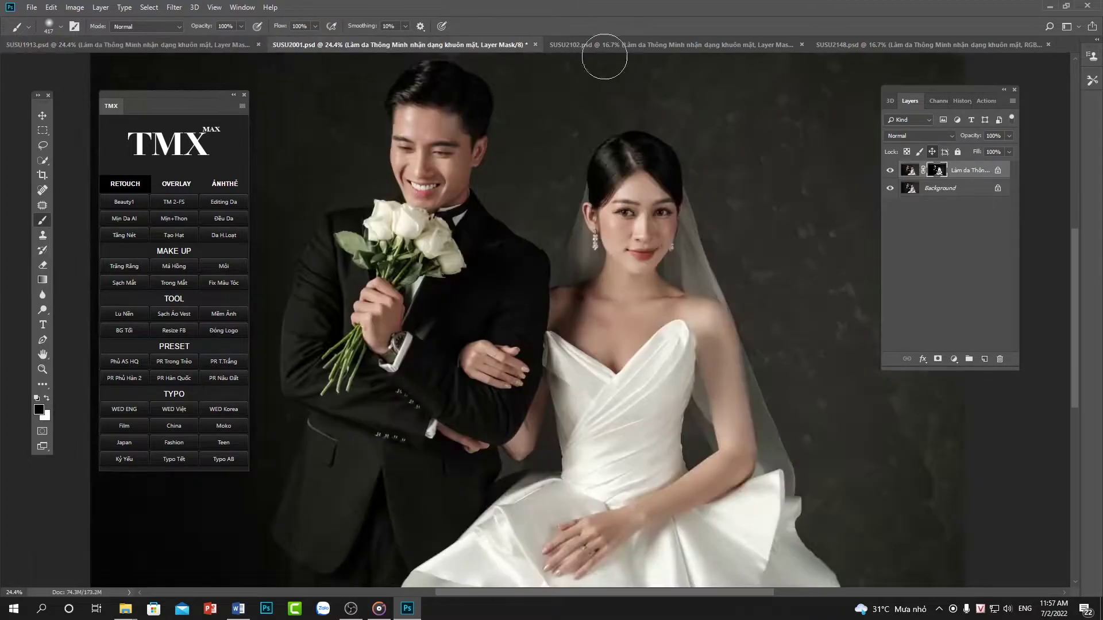
pyautogui.click(625, 45)
pyautogui.click(884, 46)
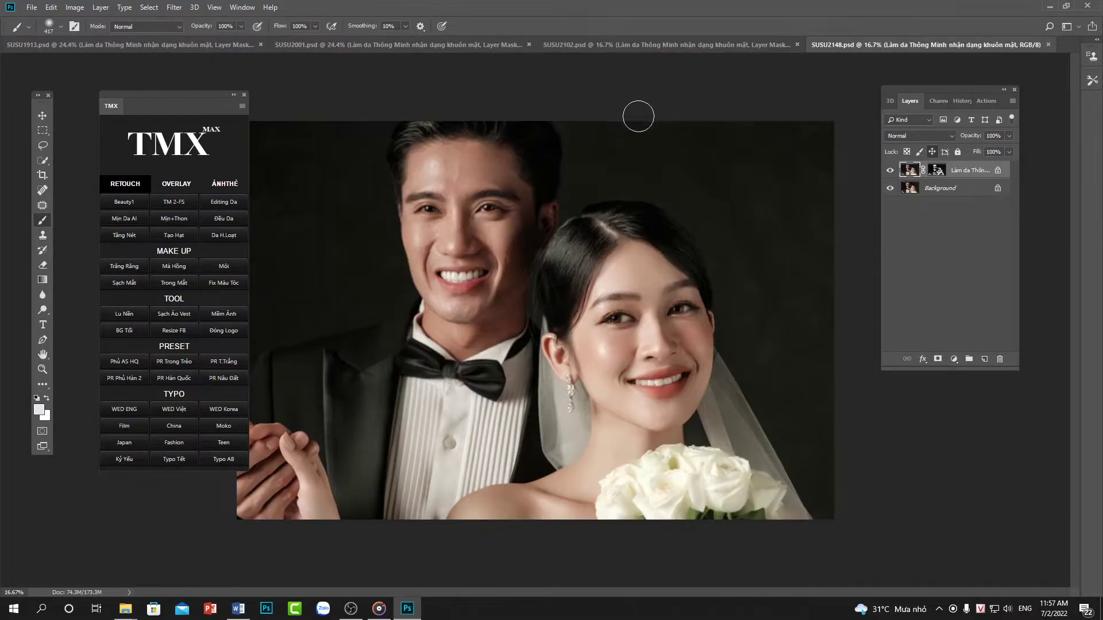
pyautogui.scroll(-1, 611, 154)
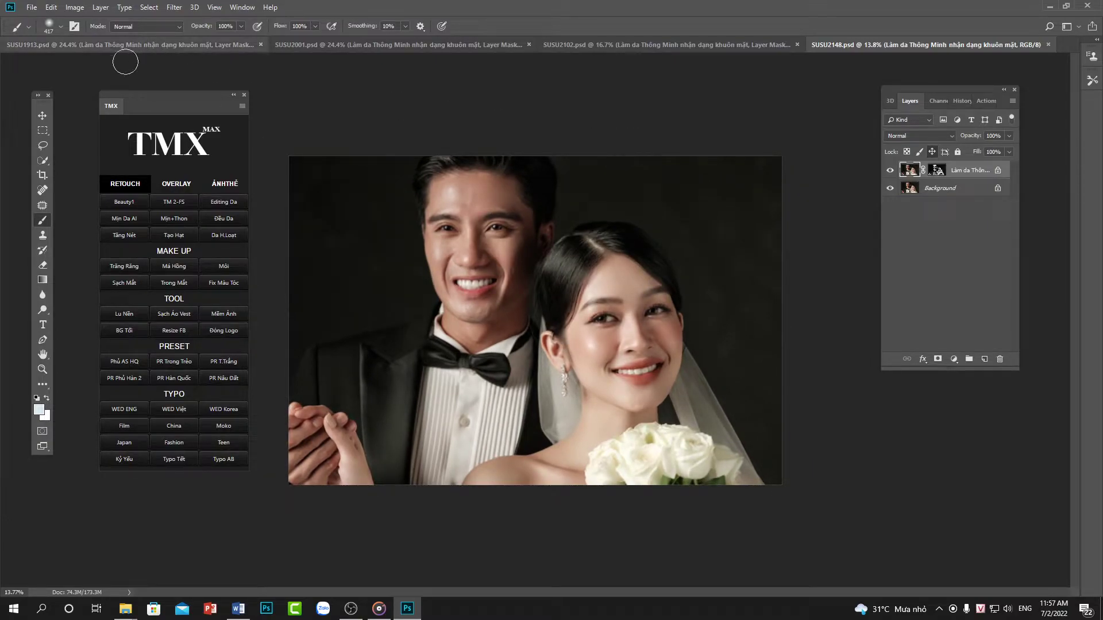
# - Run the Image Processor script on the open images, saving them in the same location as JPEG at quality 12
pyautogui.click(32, 7)
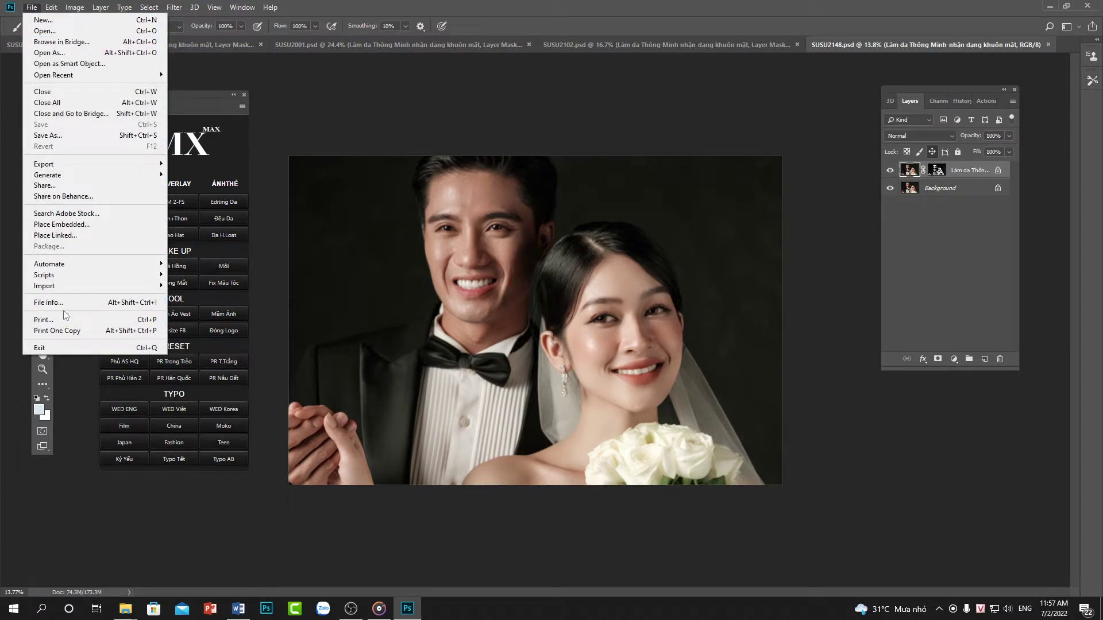
pyautogui.moveTo(51, 279)
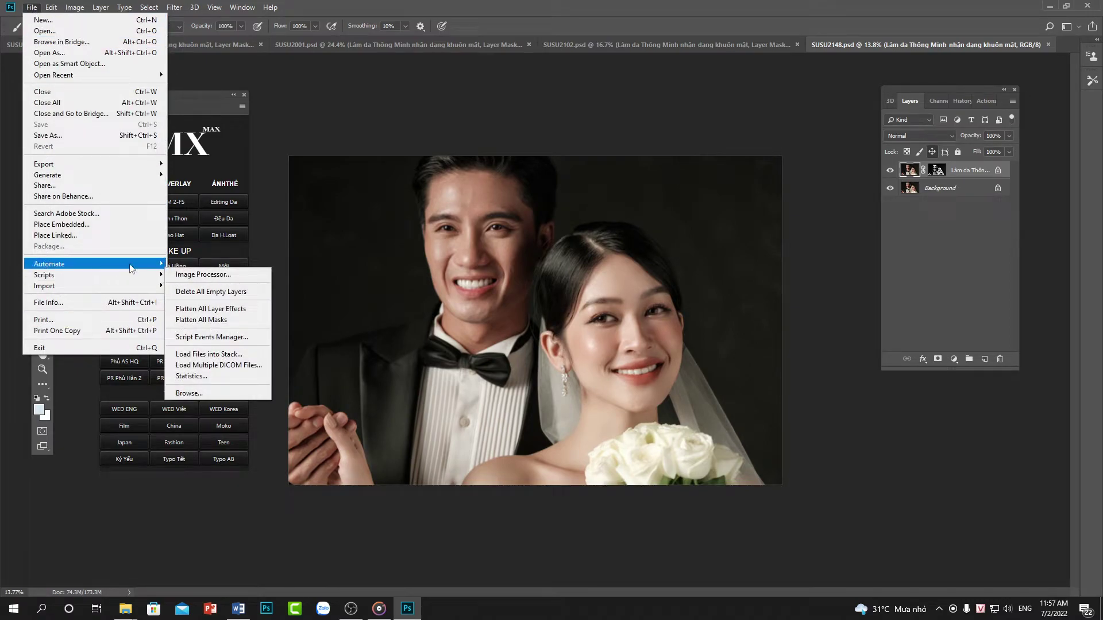
pyautogui.click(214, 277)
pyautogui.moveTo(581, 127); pyautogui.dragTo(928, 230)
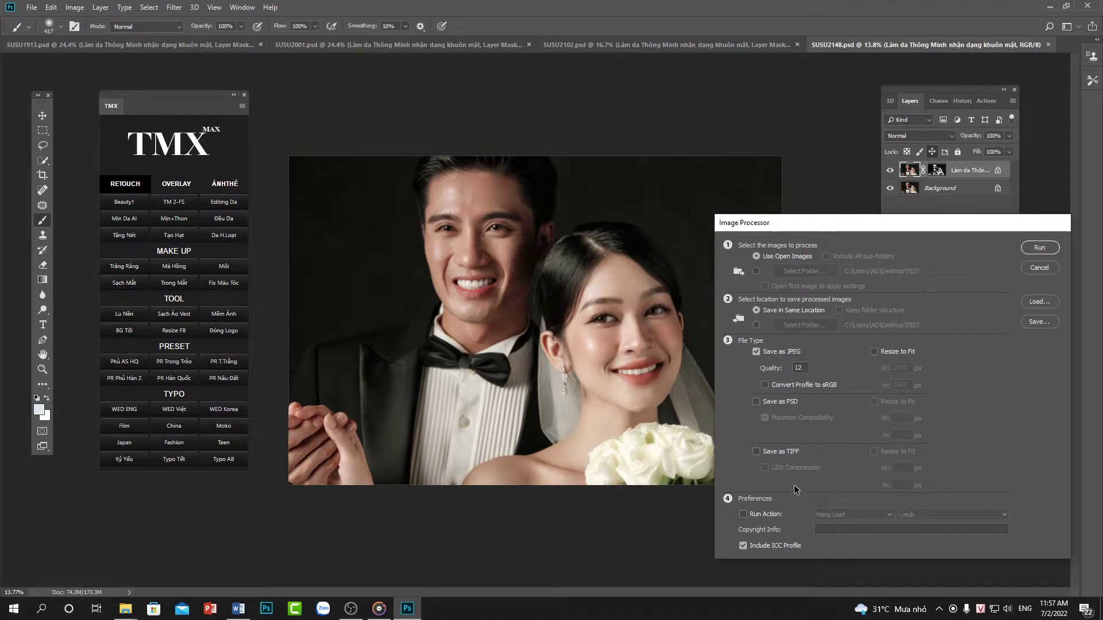
pyautogui.click(757, 353)
pyautogui.click(758, 352)
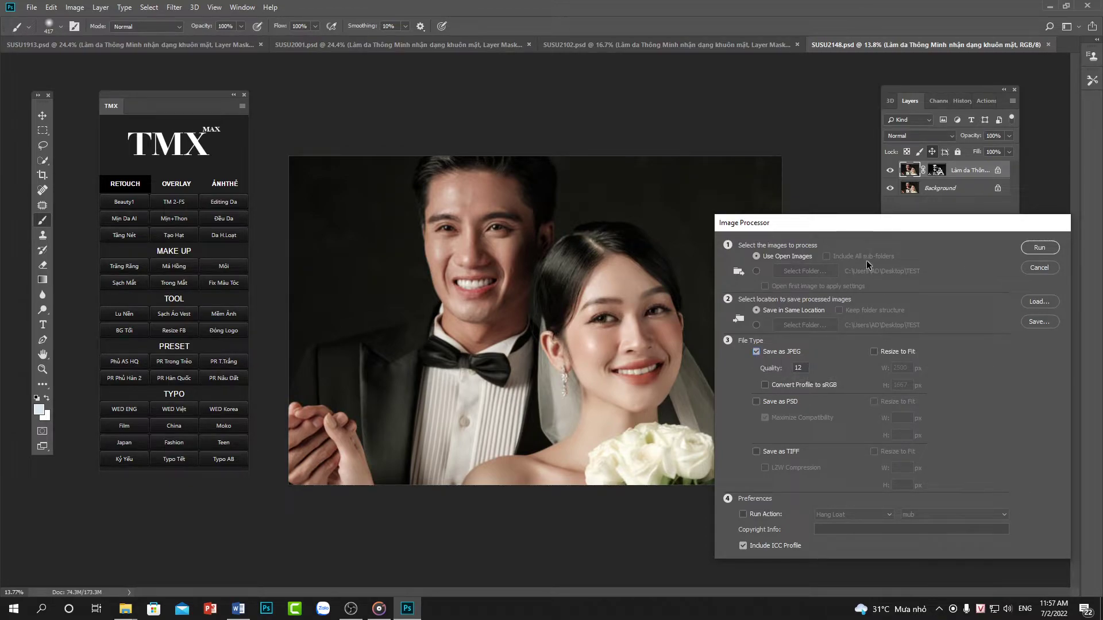
pyautogui.moveTo(853, 225); pyautogui.dragTo(856, 226)
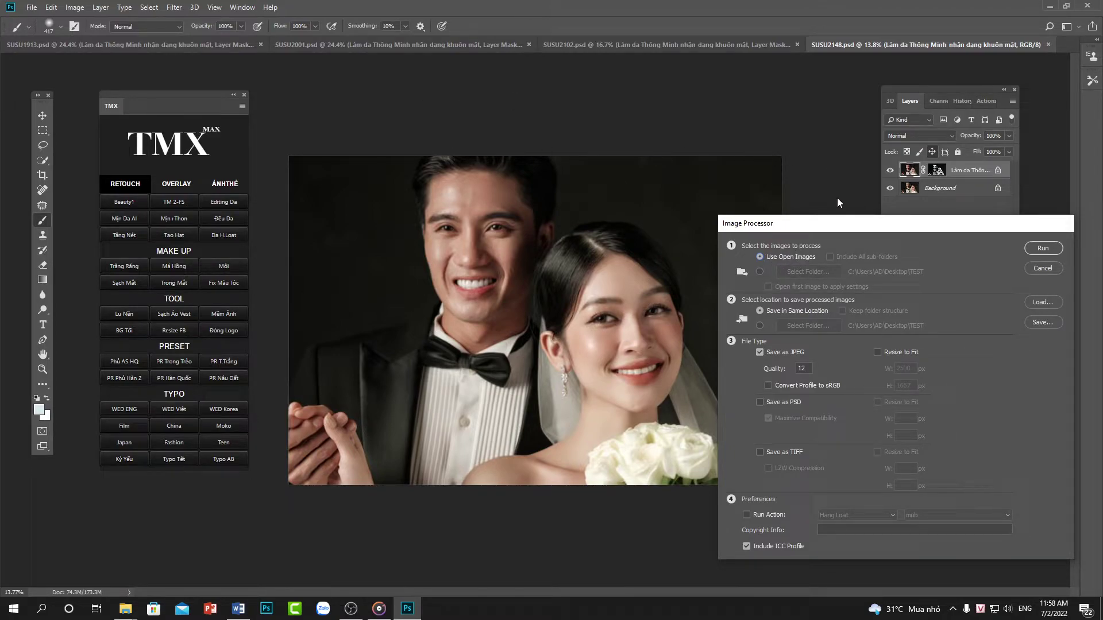
pyautogui.click(759, 271)
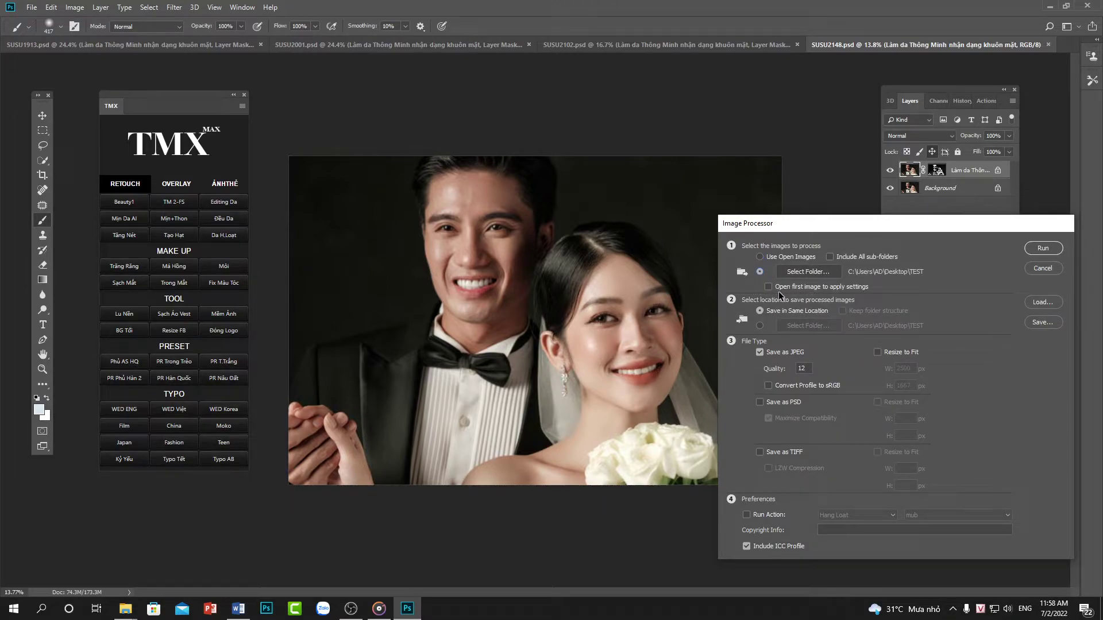
pyautogui.click(760, 257)
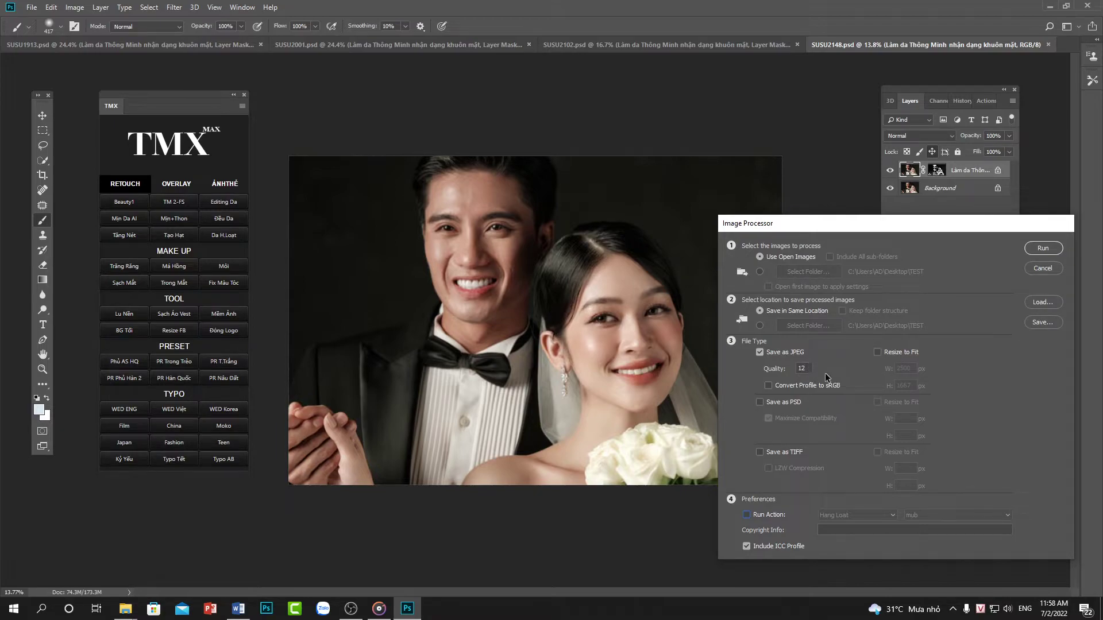
pyautogui.click(1045, 249)
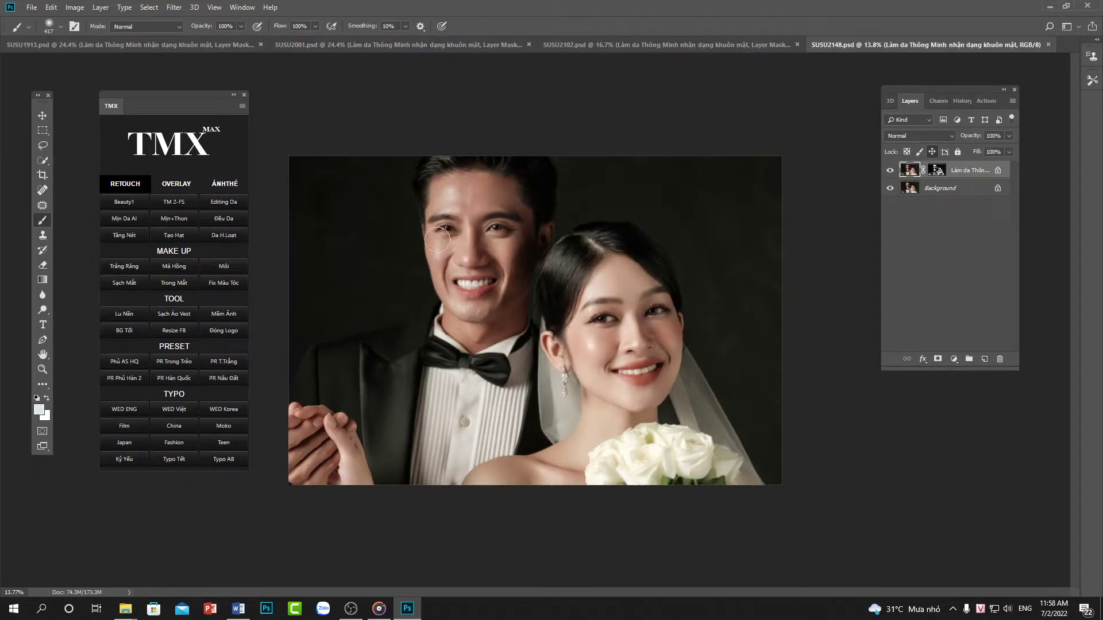
# - Look through the open SUSU2102, SUSU2001 and SUSU1913 documents after the JPEG export
pyautogui.click(620, 46)
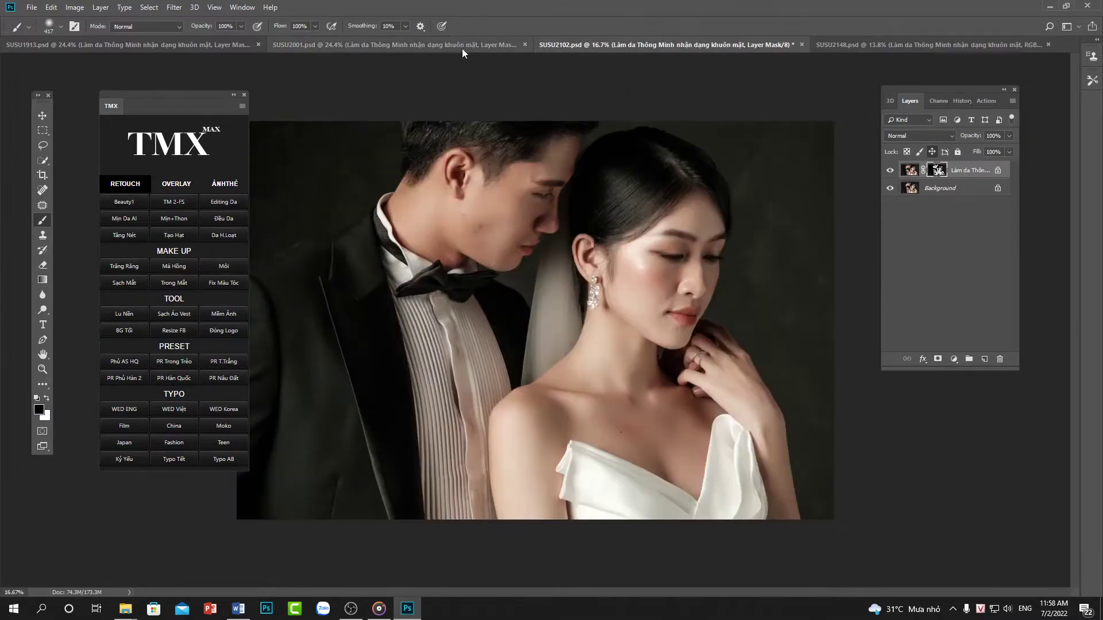
pyautogui.click(462, 46)
pyautogui.click(254, 44)
pyautogui.click(353, 46)
pyautogui.click(595, 46)
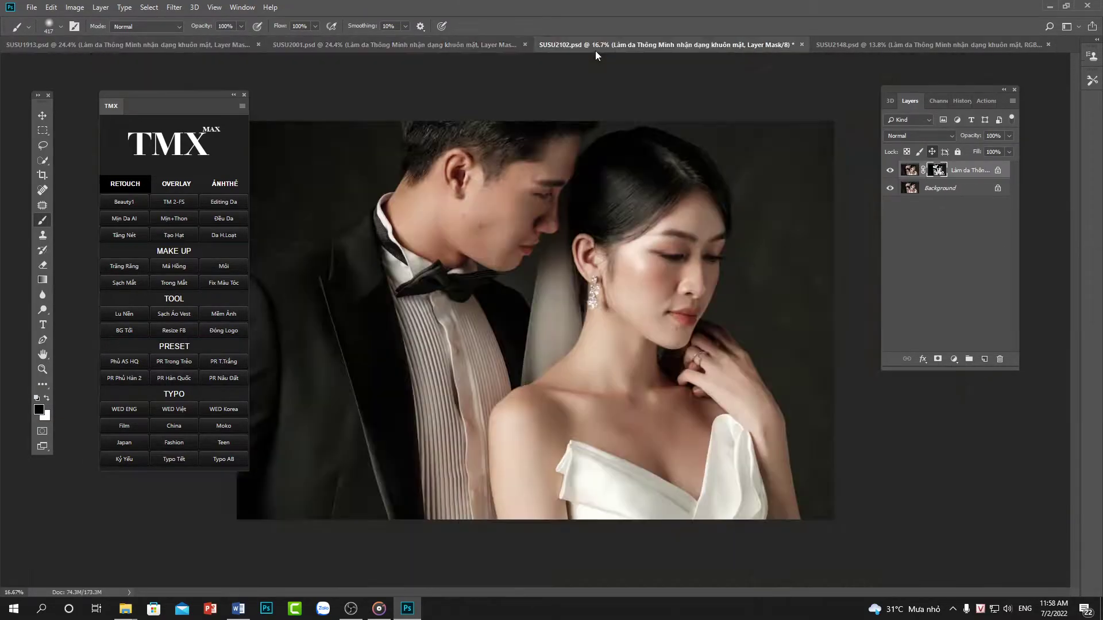
# - Close all the open PSD documents without saving their changes
pyautogui.hotkey('ctrl', 'q')
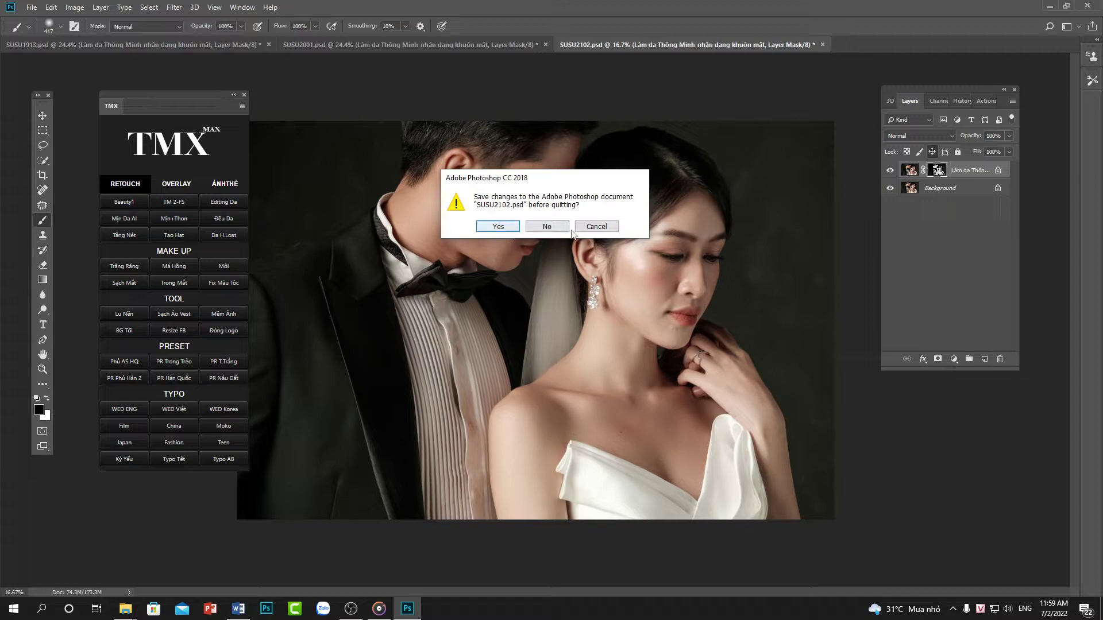
pyautogui.click(597, 227)
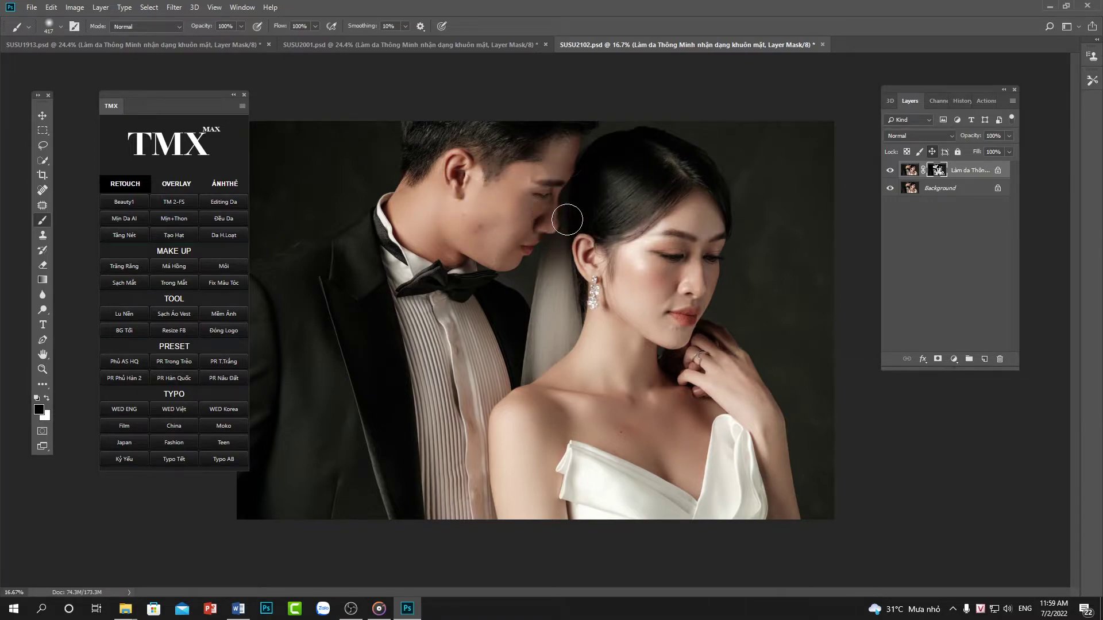
pyautogui.hotkey('ctrl', 'w')
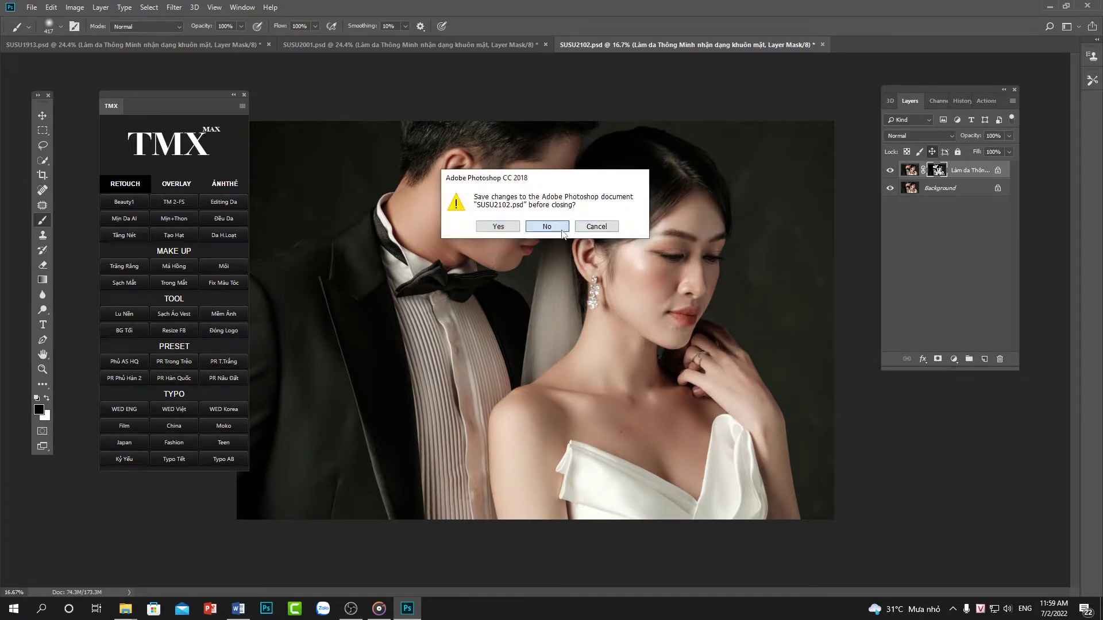
pyautogui.click(557, 230)
pyautogui.hotkey('ctrl', 'w')
pyautogui.click(561, 233)
pyautogui.hotkey('ctrl', 'w')
pyautogui.click(561, 233)
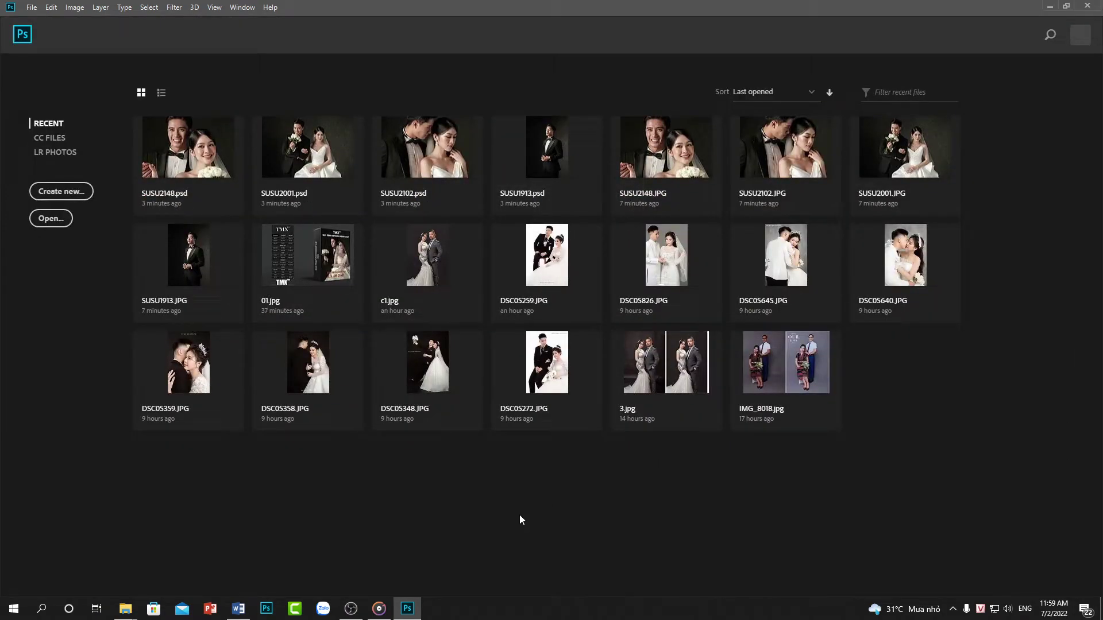
# - Browse to the JPEG output folder and preview SUSU1913.jpg in Windows Photo Viewer
pyautogui.hotkey('ctrl', 'o')
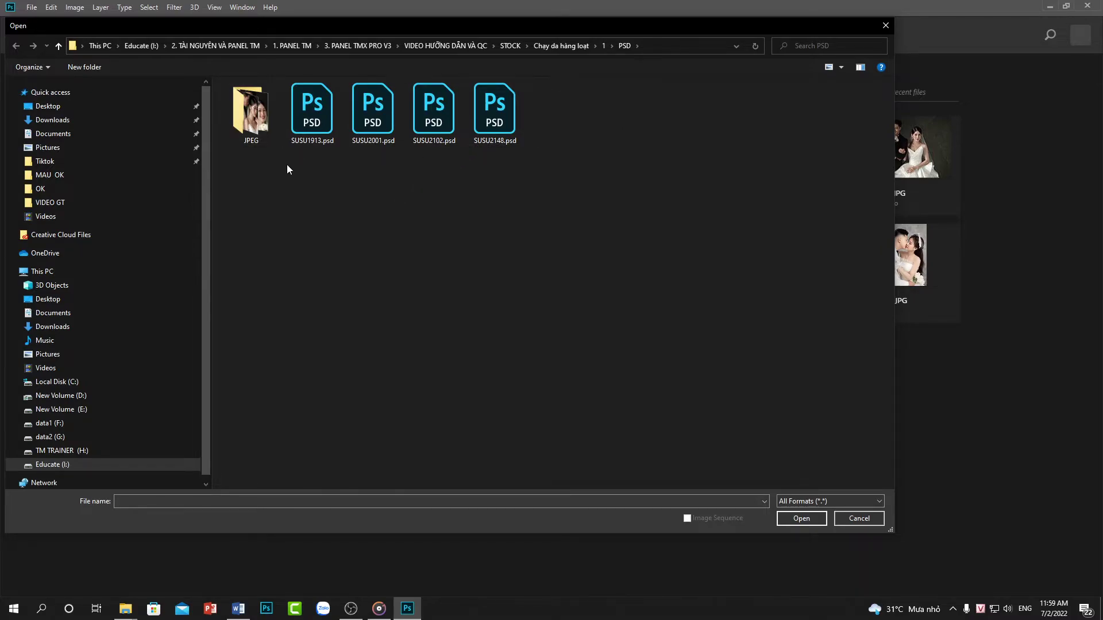
pyautogui.doubleClick(257, 123)
pyautogui.click(259, 127)
pyautogui.rightClick(261, 128)
pyautogui.click(312, 149)
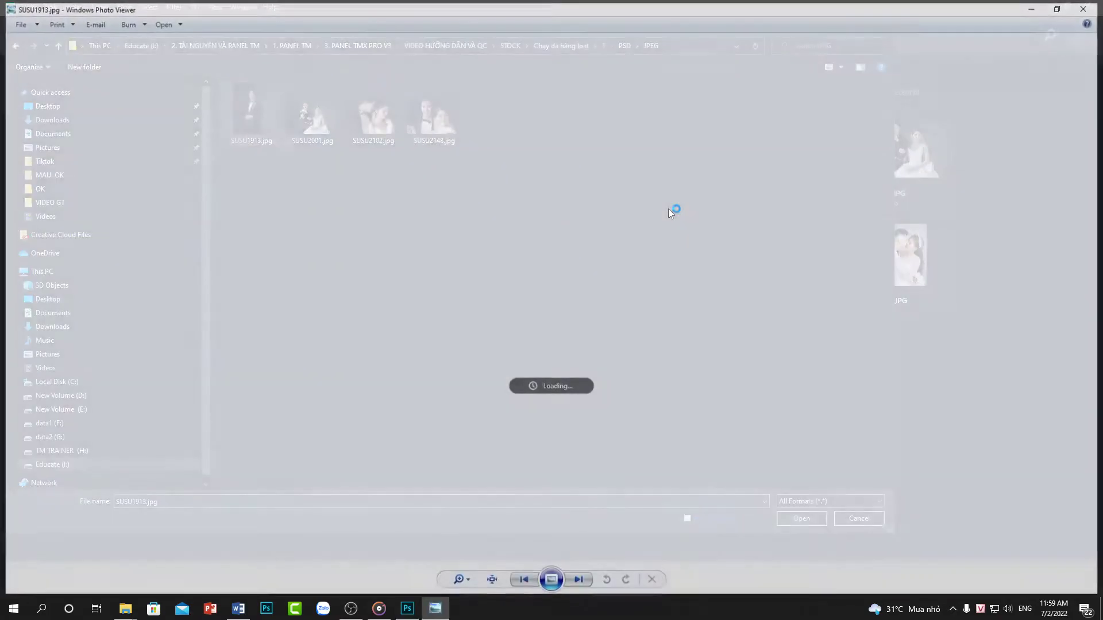
# - Examine the skin in the exported JPEG photos up close, and close the viewer and the file dialog
pyautogui.scroll(-4, 652, 211)
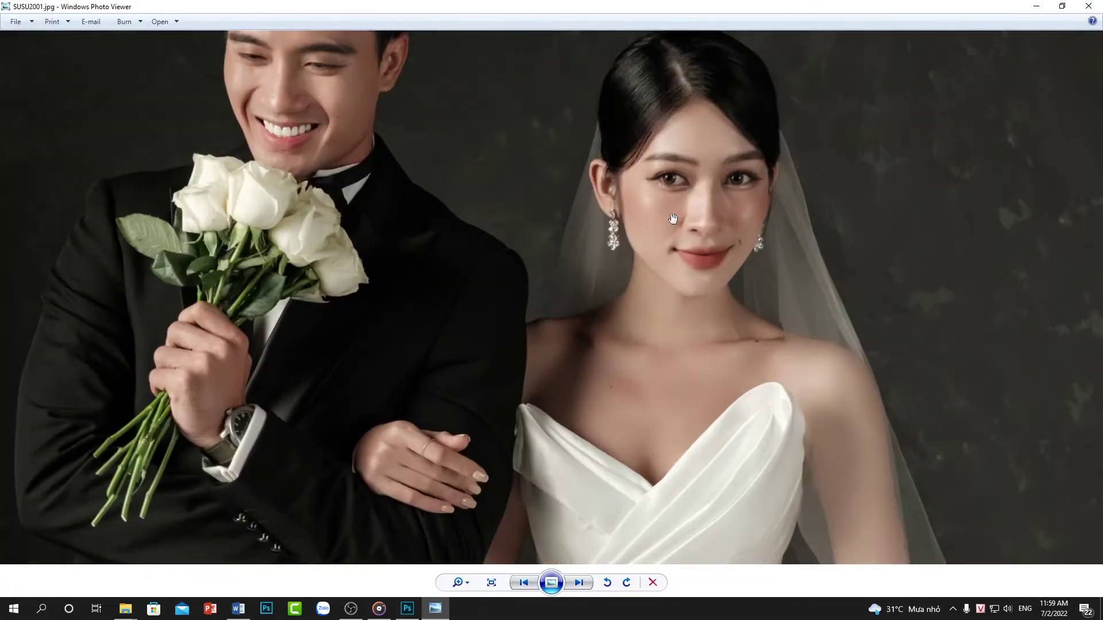
pyautogui.scroll(3, 677, 219)
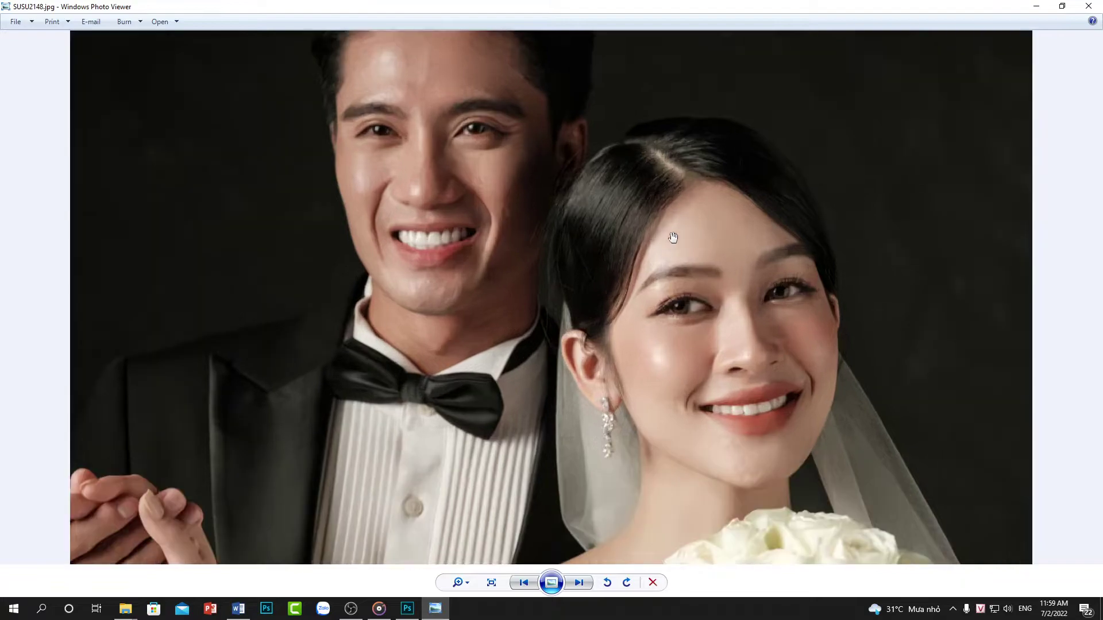
pyautogui.scroll(-4, 673, 239)
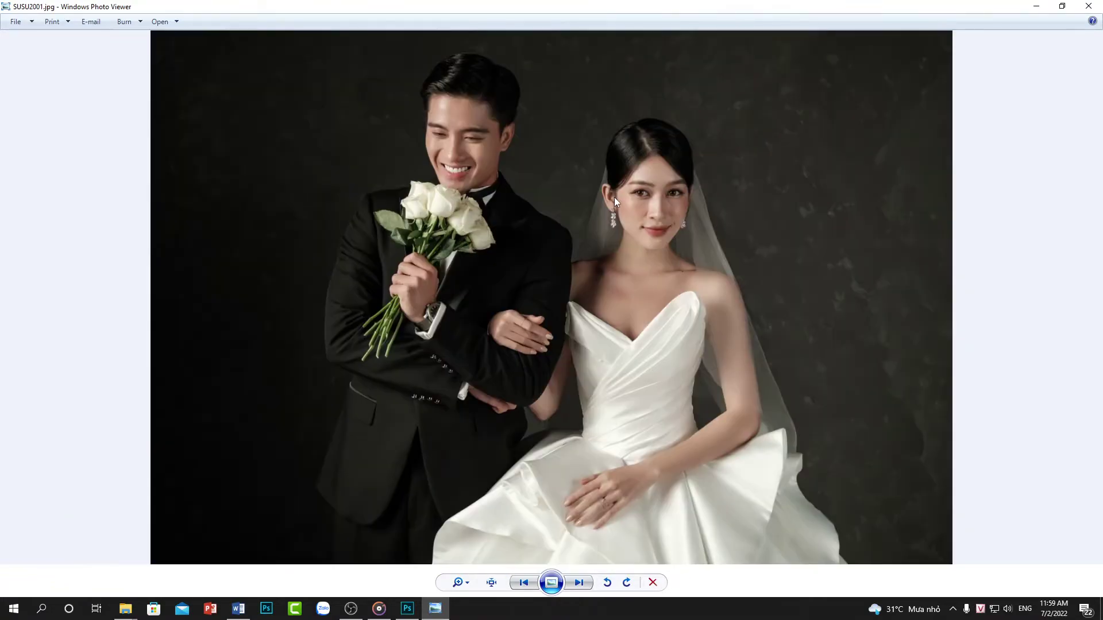
pyautogui.scroll(-2, 614, 198)
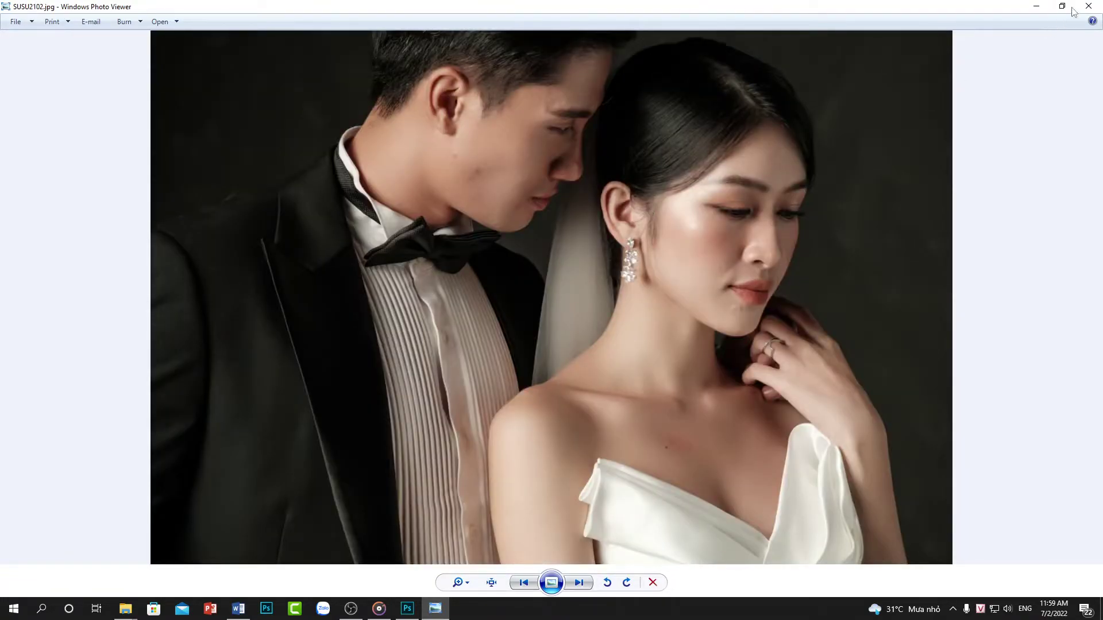
pyautogui.click(1088, 7)
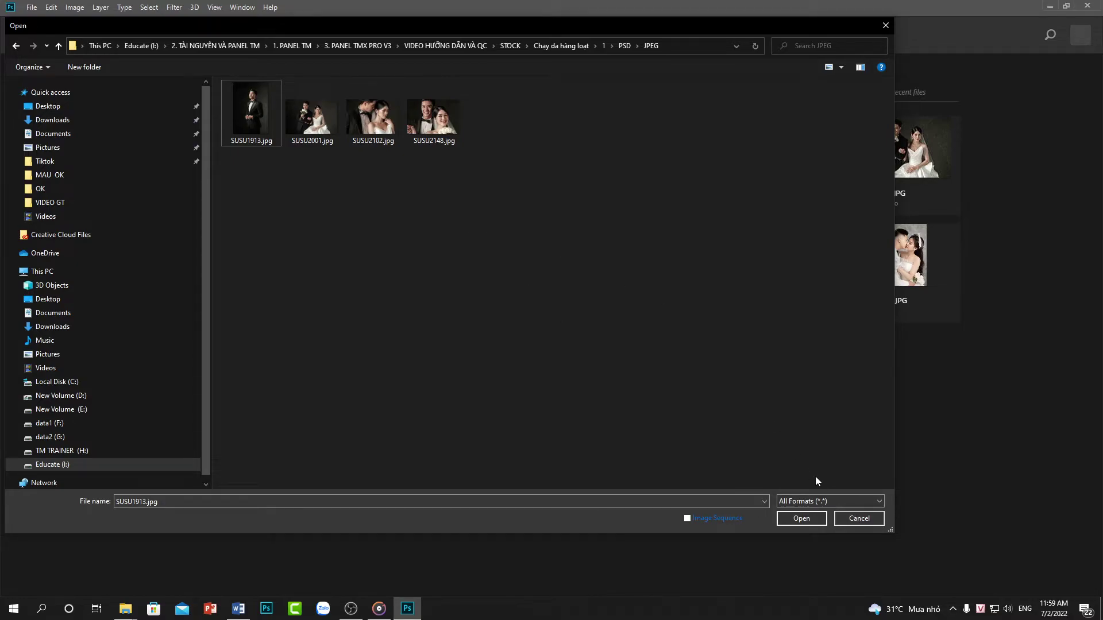
pyautogui.click(856, 519)
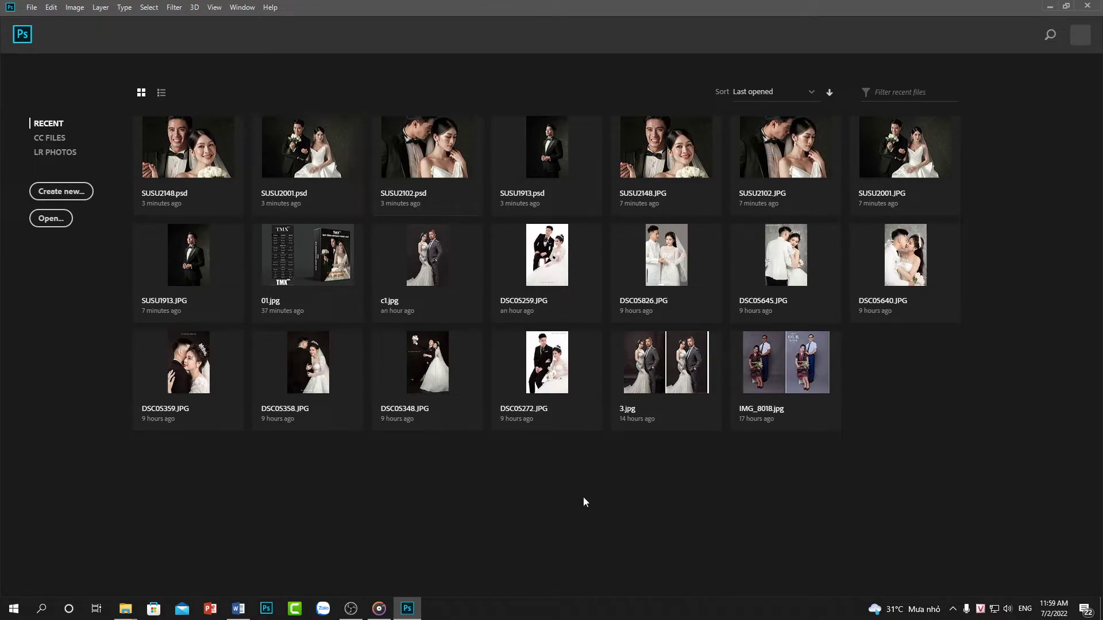
pyautogui.hotkey('ctrl', 'o')
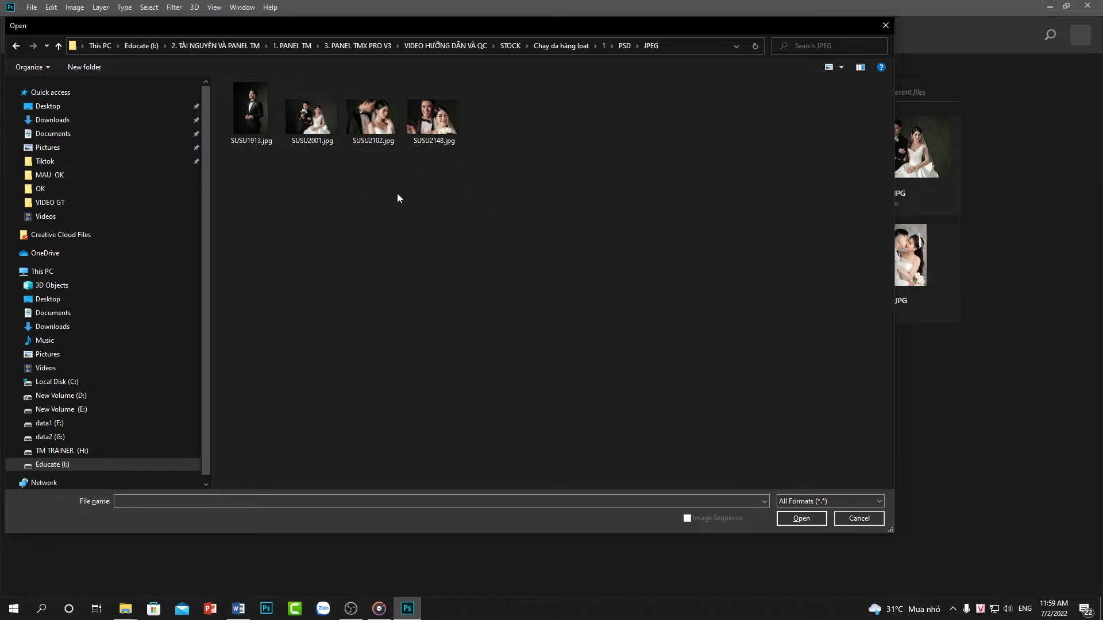
pyautogui.press('BackSpace')
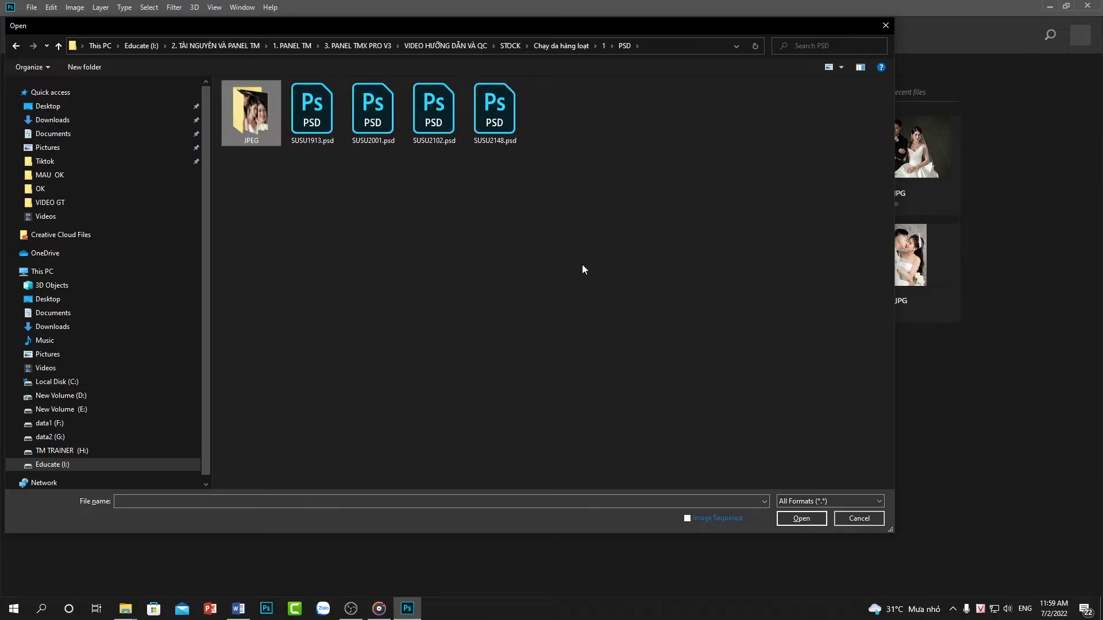
pyautogui.press('BackSpace')
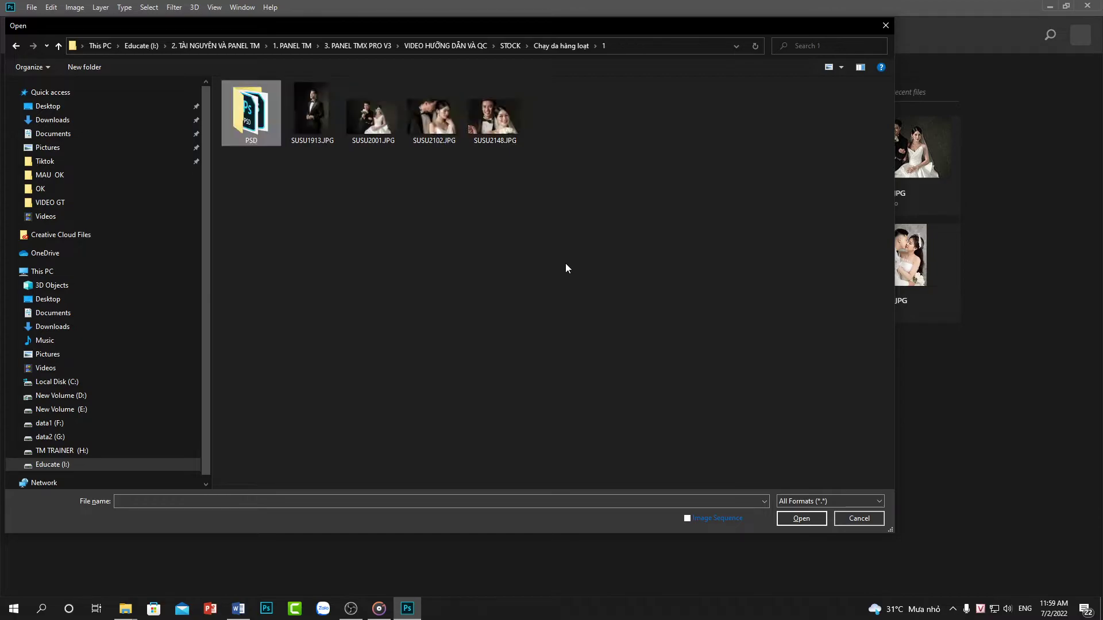
pyautogui.press('BackSpace')
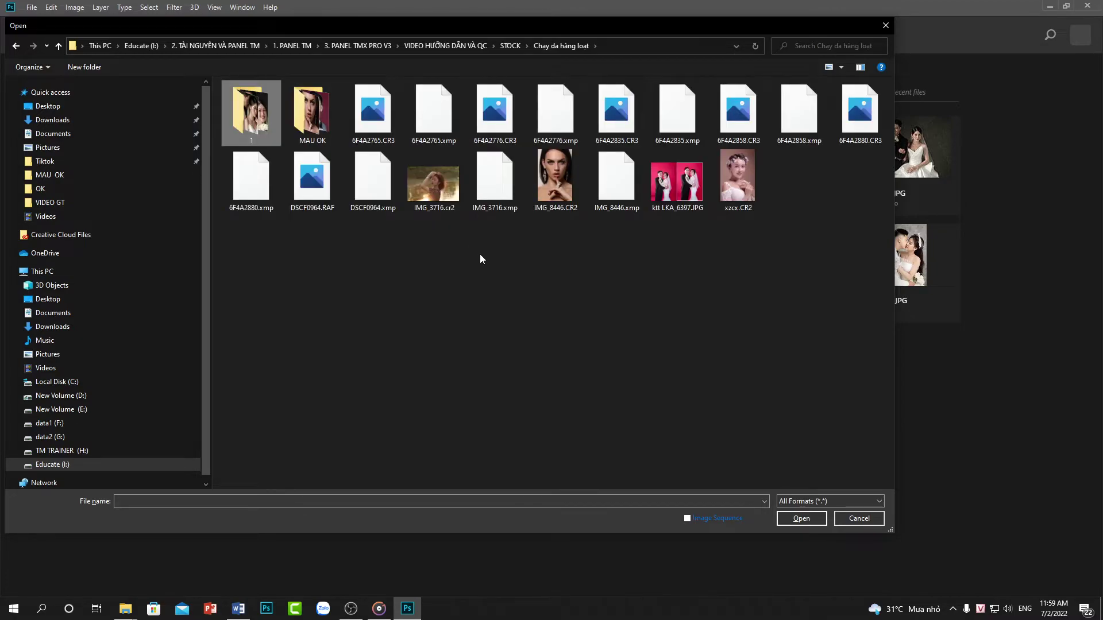
pyautogui.click(874, 519)
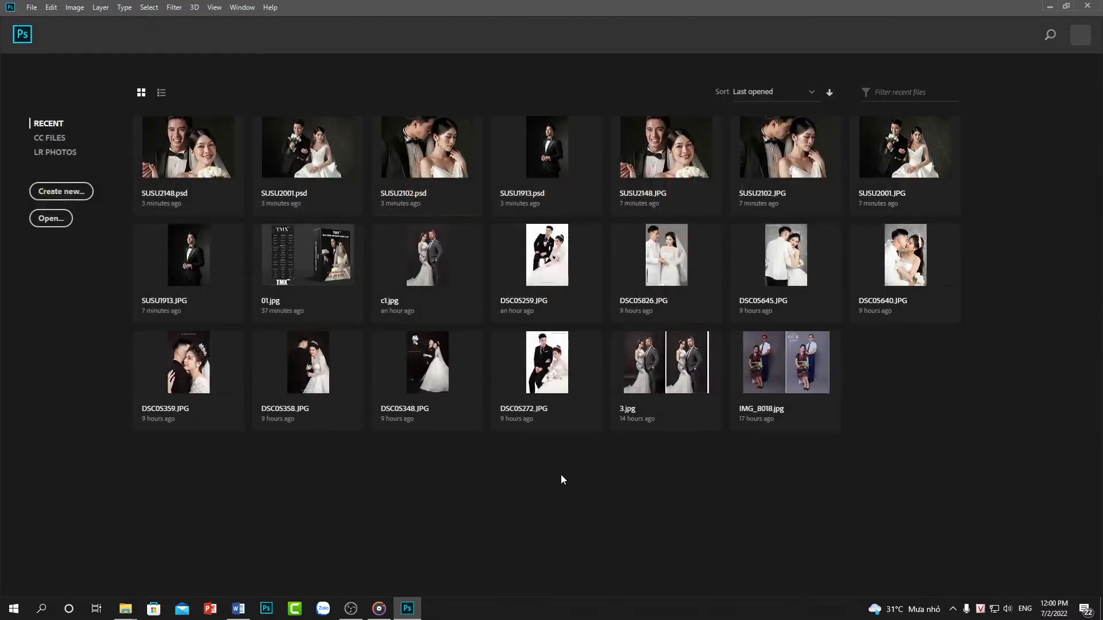
# - Open all the photos from _MG_1238.JPG to _MG_1415.JPG in the MAU OK subfolder of the stock folder 22 an hoi
pyautogui.hotkey('ctrl', 'o')
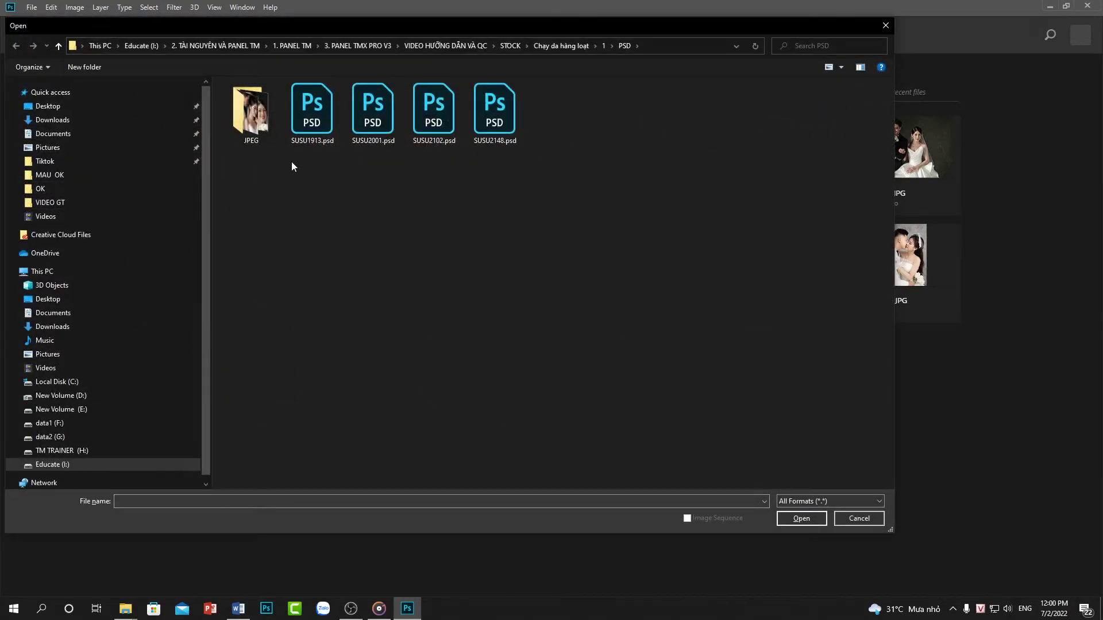
pyautogui.press('BackSpace')
pyautogui.press('BackSpace')
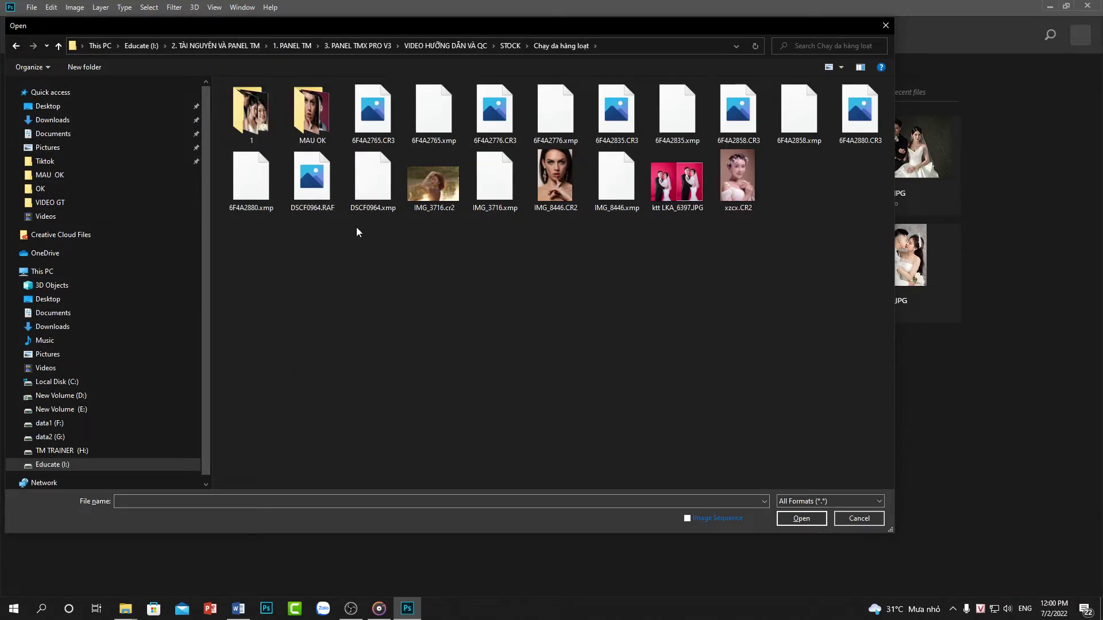
pyautogui.press('BackSpace')
pyautogui.doubleClick(273, 99)
pyautogui.doubleClick(257, 118)
pyautogui.moveTo(267, 182); pyautogui.dragTo(833, 138)
pyautogui.click(818, 520)
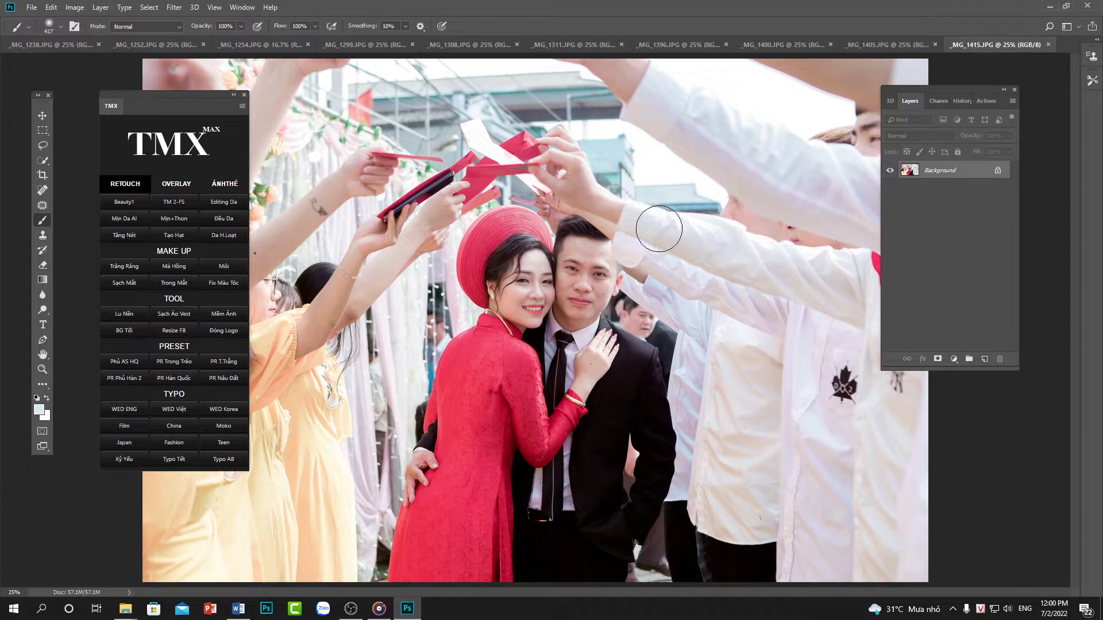
# - Start the TMX batch skin retouch (Da H.Loạt) on the open files, enable saving and closing them, and reposition the dialog off the faces
pyautogui.moveTo(202, 108); pyautogui.dragTo(162, 105)
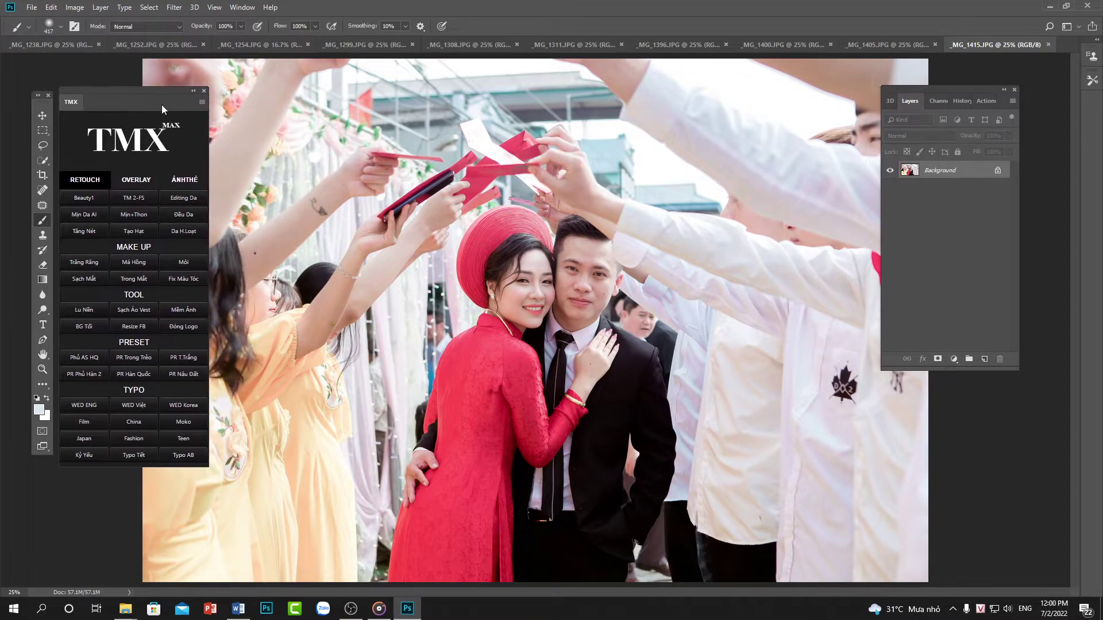
pyautogui.click(193, 232)
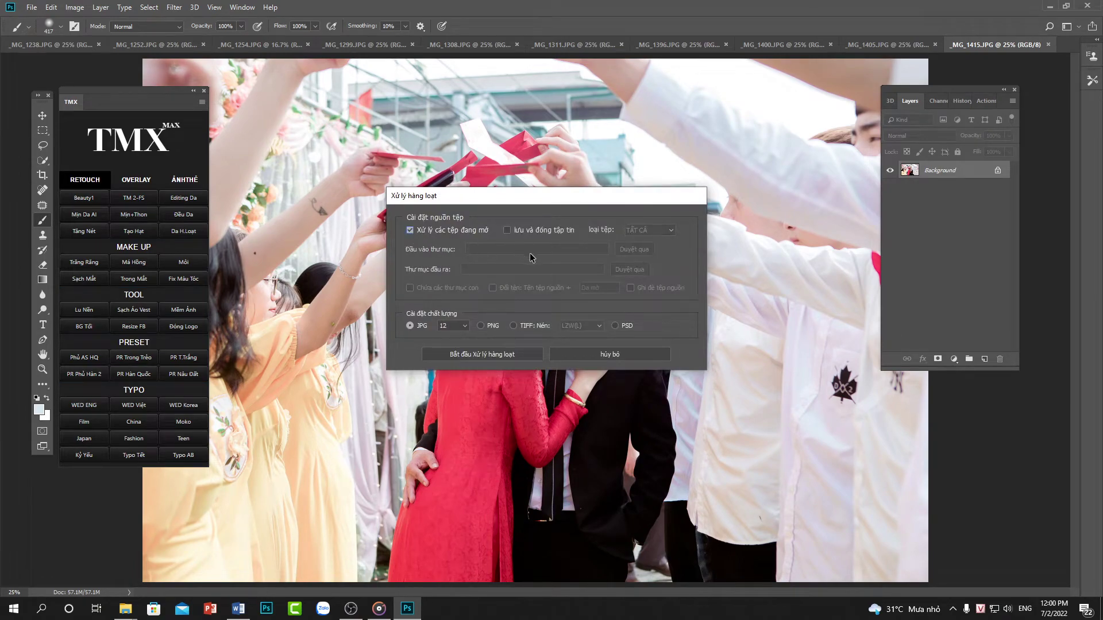
pyautogui.click(507, 230)
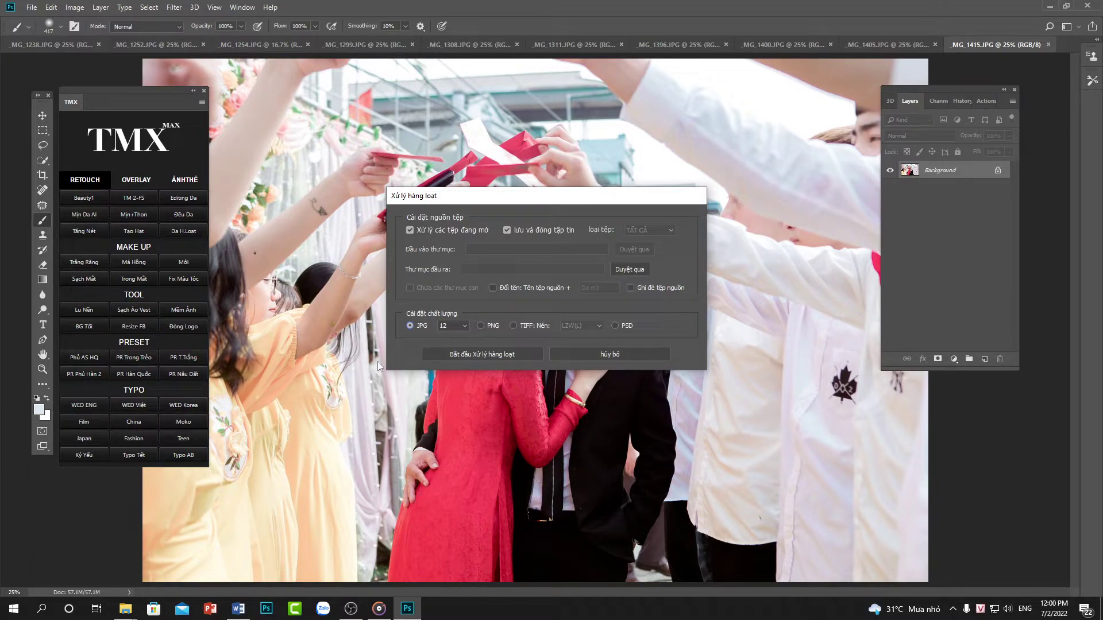
pyautogui.moveTo(493, 200); pyautogui.dragTo(450, 239)
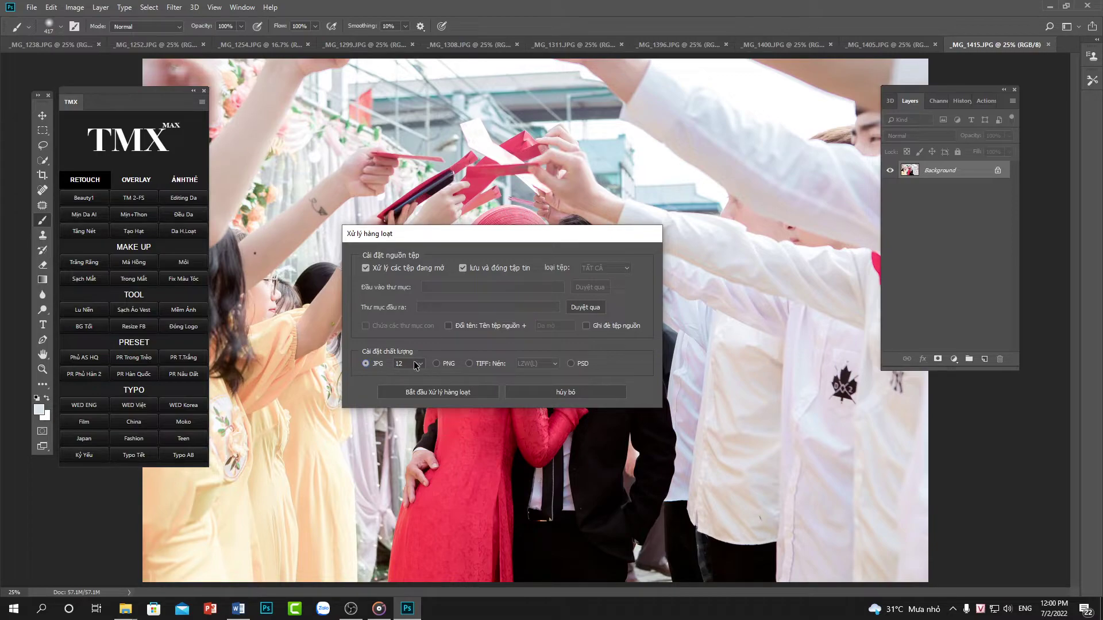
pyautogui.moveTo(462, 235); pyautogui.dragTo(426, 242)
pyautogui.moveTo(560, 236); pyautogui.dragTo(405, 287)
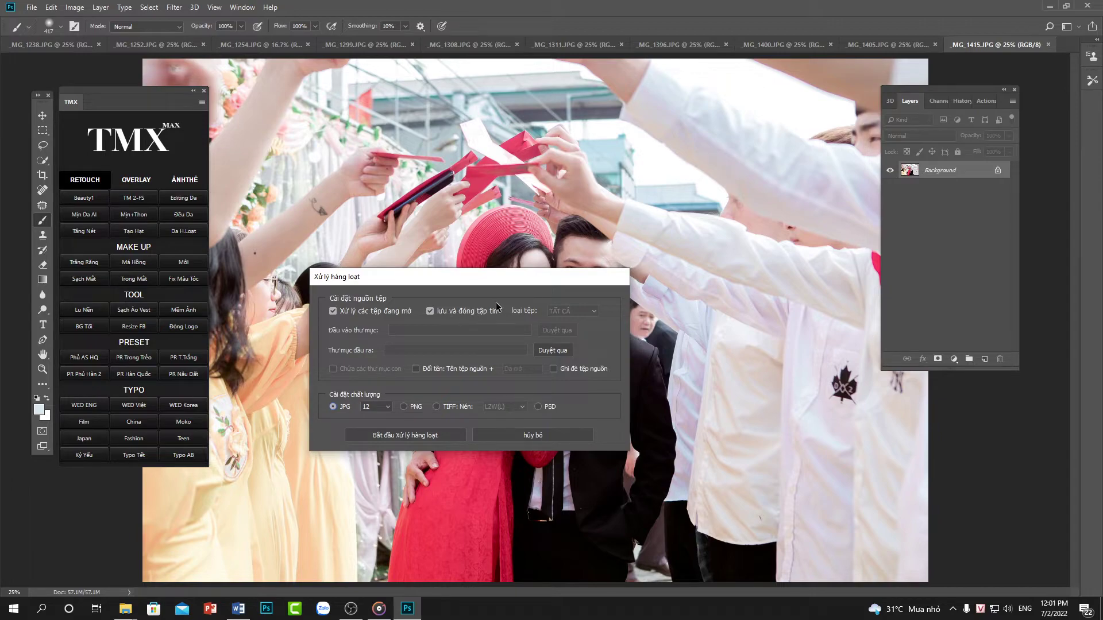
pyautogui.moveTo(499, 285); pyautogui.dragTo(513, 288)
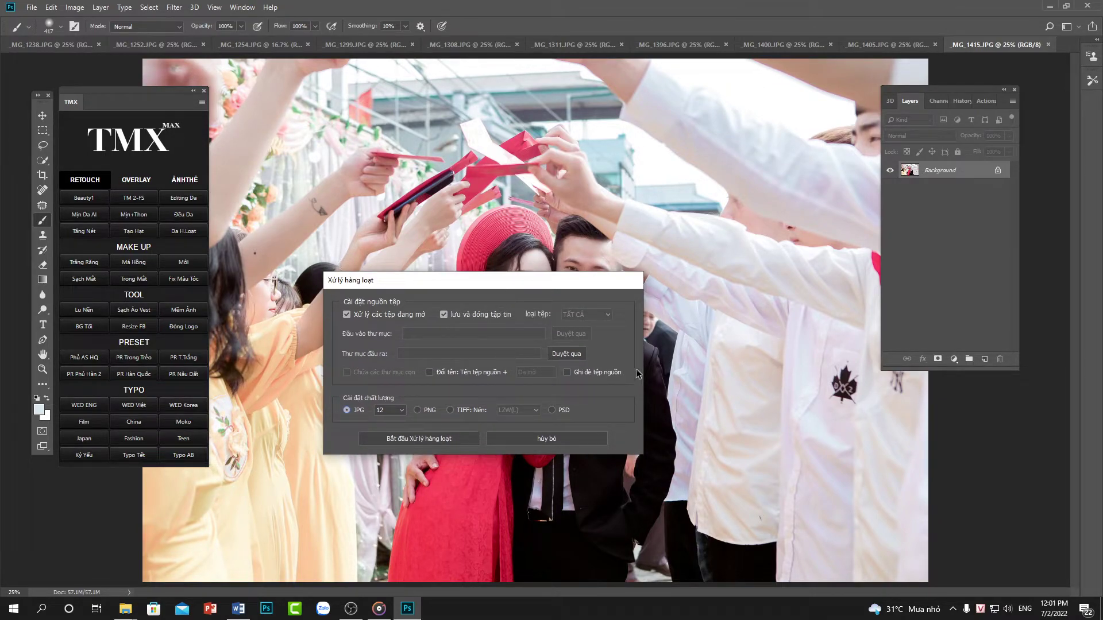
# - Enable renaming with the suffix "chay min" after the source file name, and try to start the batch without an output folder
pyautogui.click(438, 375)
pyautogui.click(542, 373)
pyautogui.write('min')
pyautogui.write('chay')
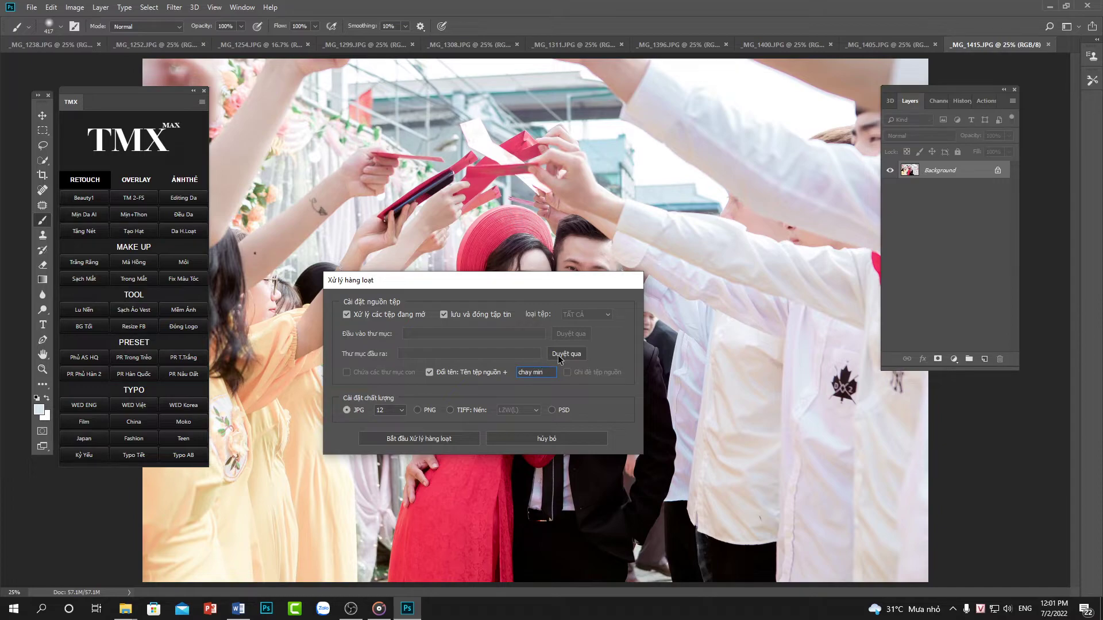
pyautogui.click(371, 439)
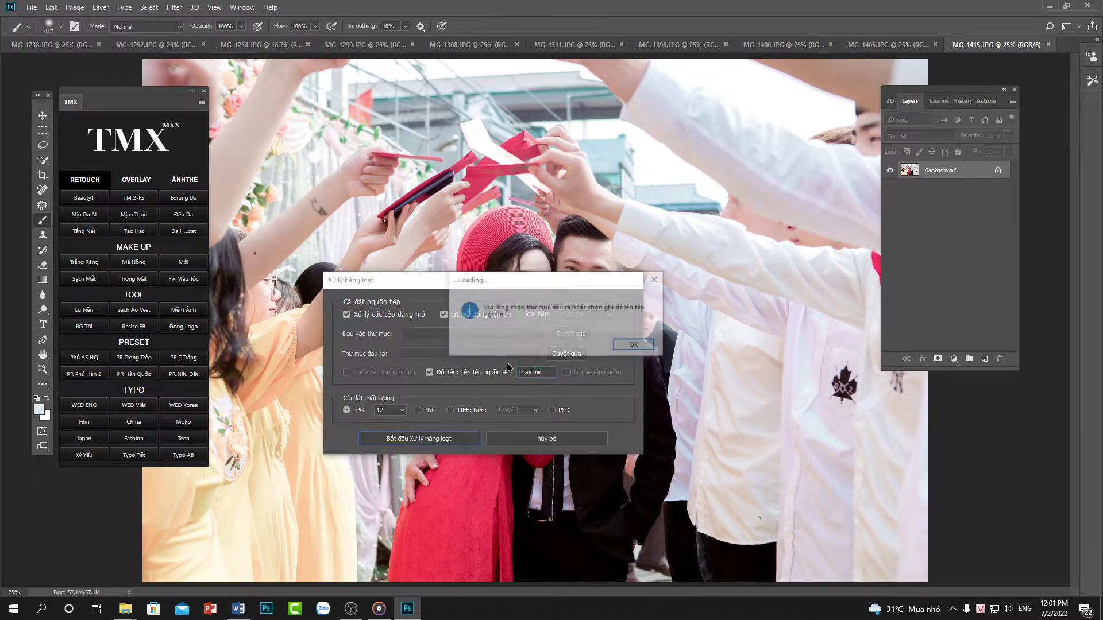
pyautogui.click(632, 345)
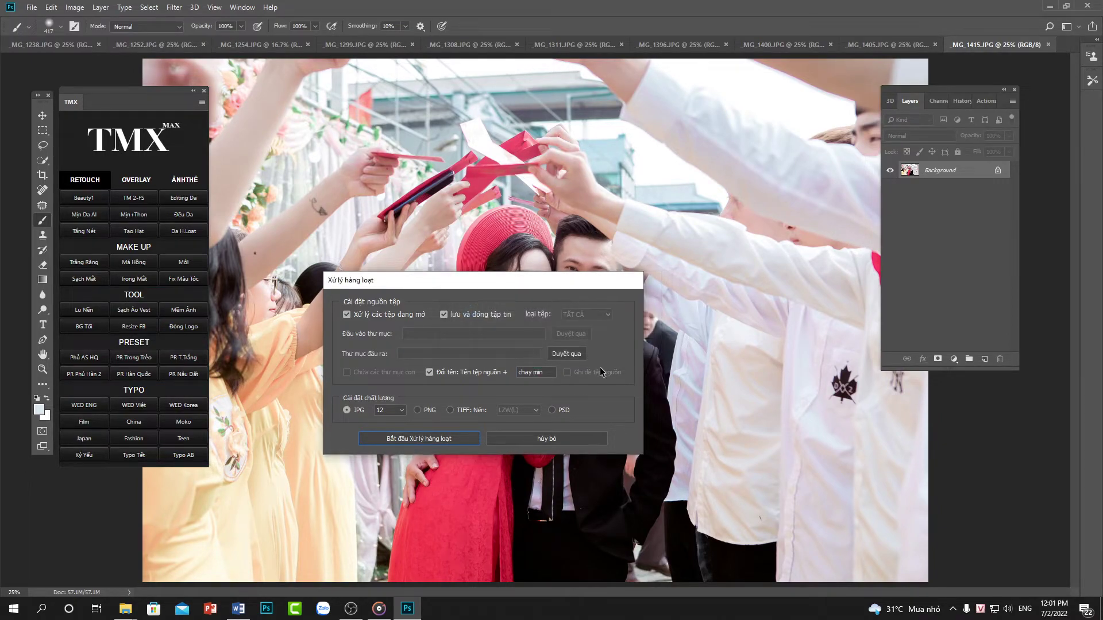
# - Browse for the output folder, create a folder named "min" inside MAU OK, and cancel the folder selection
pyautogui.click(565, 357)
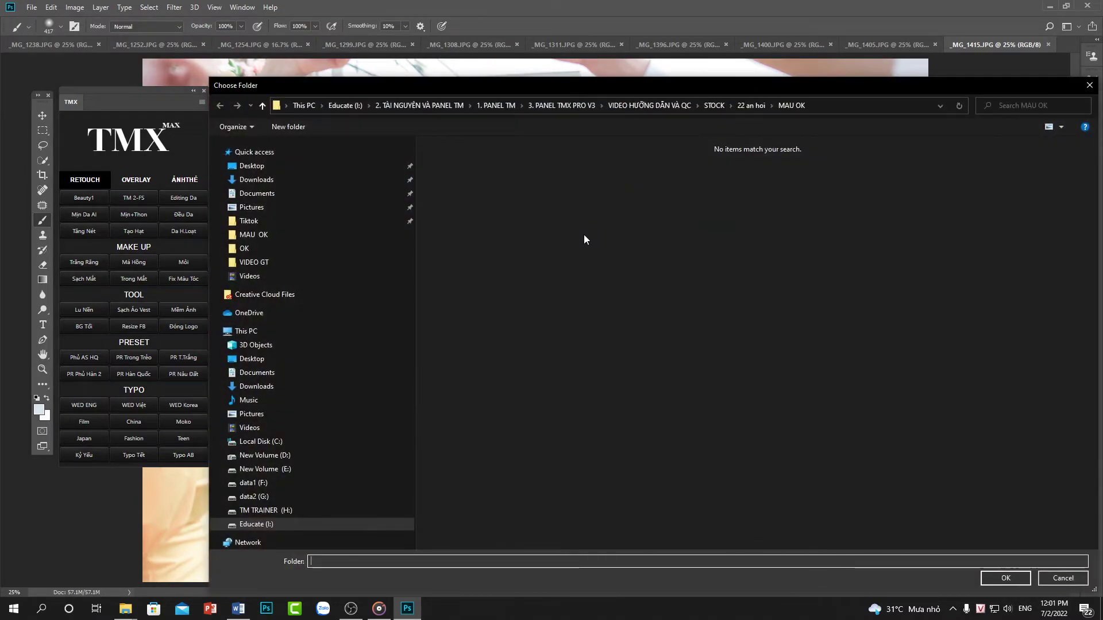
pyautogui.rightClick(536, 289)
pyautogui.moveTo(577, 411)
pyautogui.click(677, 411)
pyautogui.write('min')
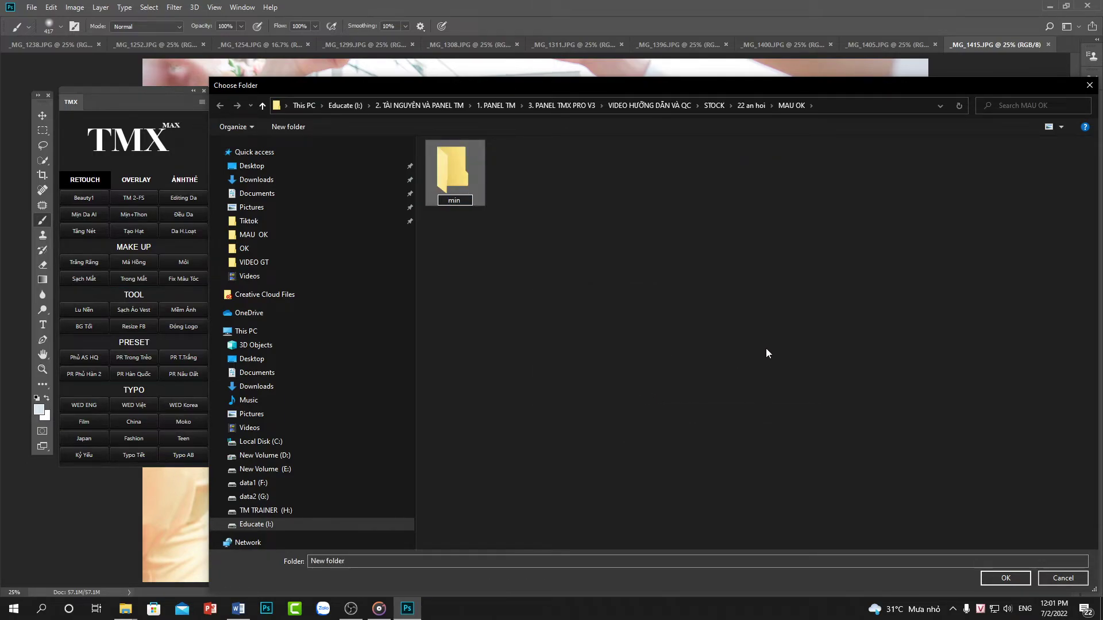
pyautogui.press('Return')
pyautogui.click(788, 378)
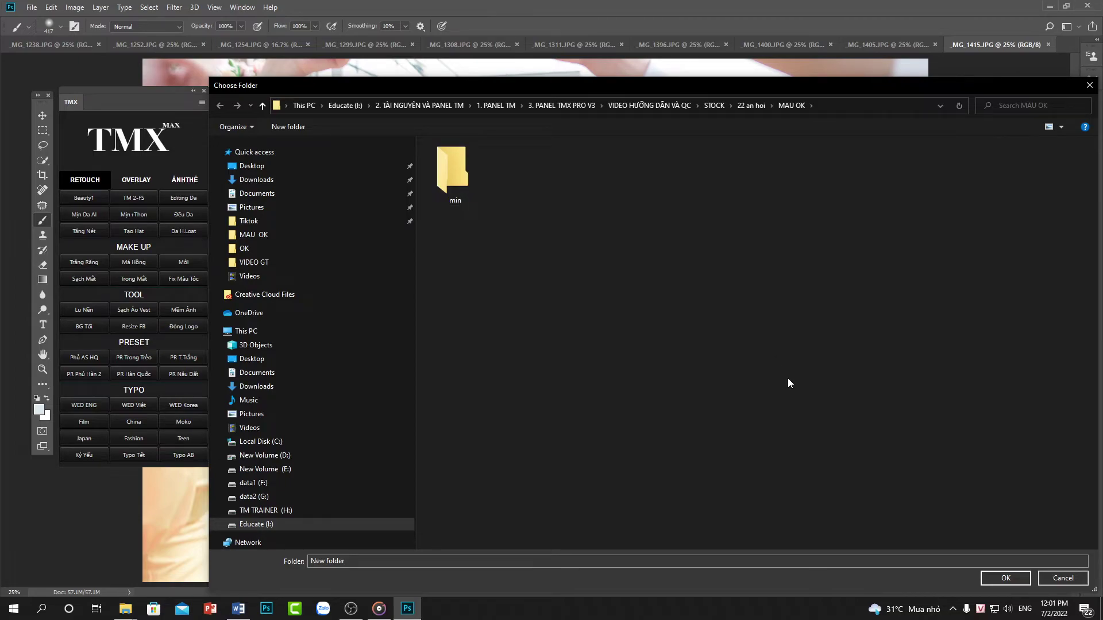
pyautogui.click(1056, 579)
# - Turn off renaming, choose to overwrite the source files, and run the batch retouch with JPG output at quality 12
pyautogui.click(475, 374)
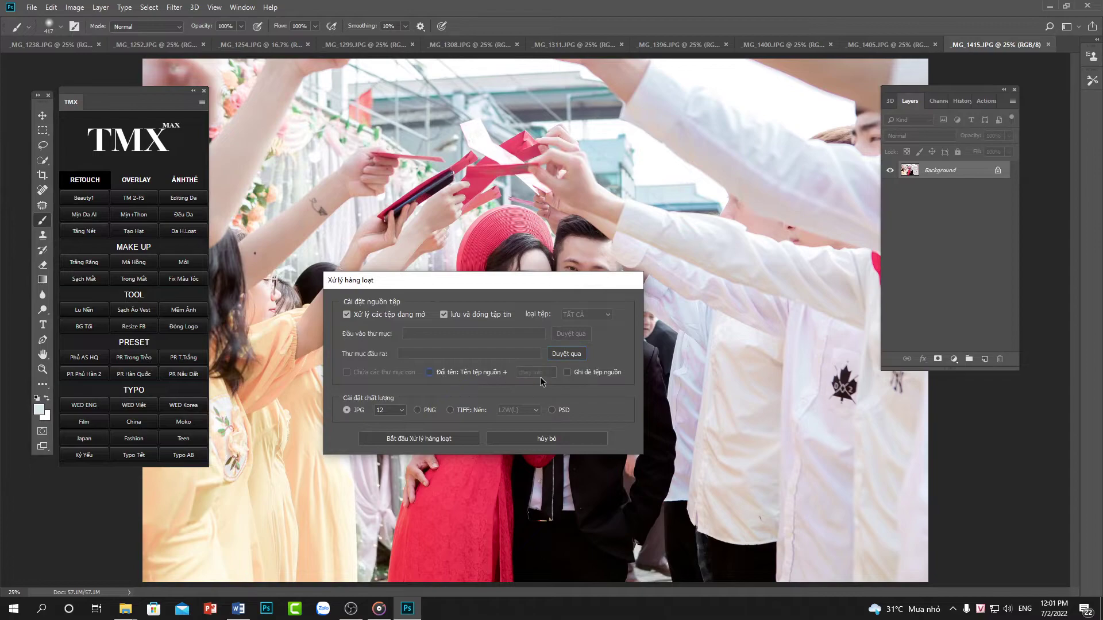
pyautogui.click(572, 375)
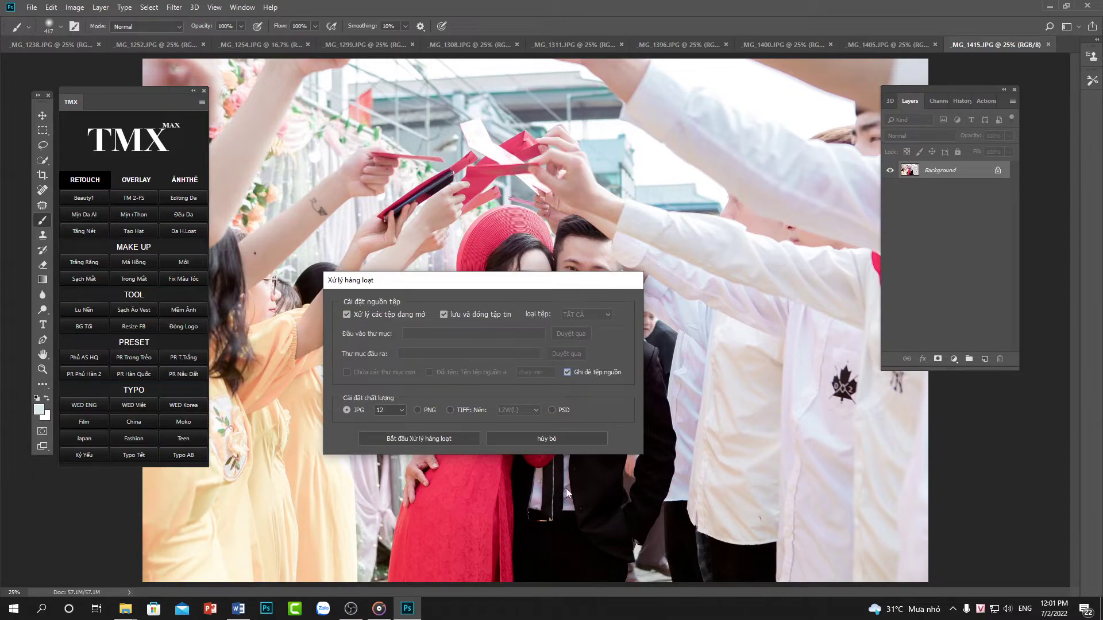
pyautogui.click(409, 439)
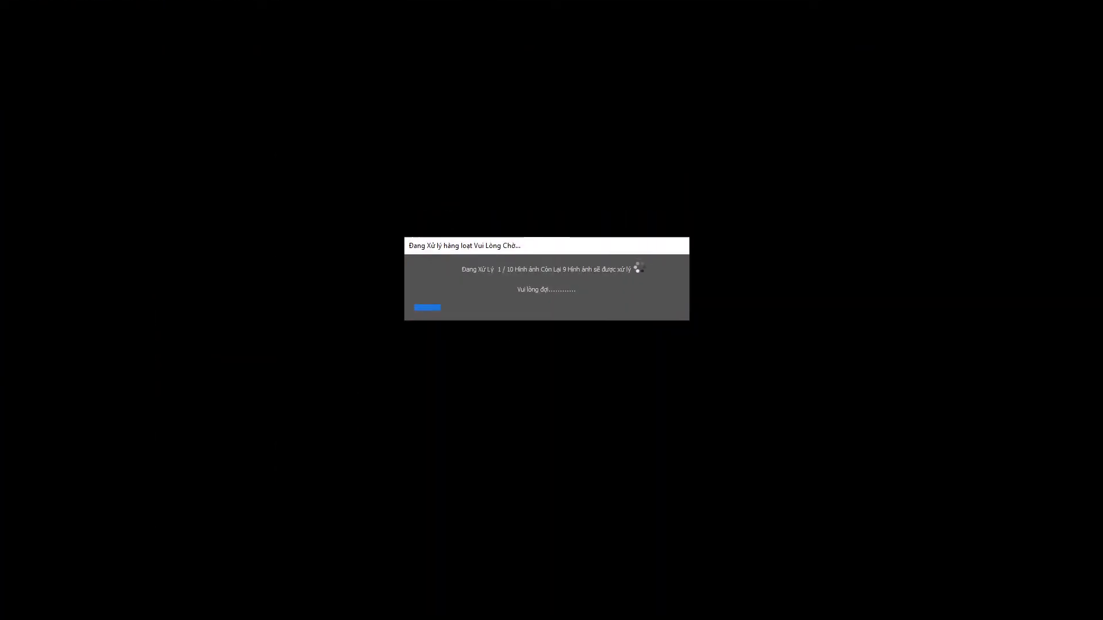